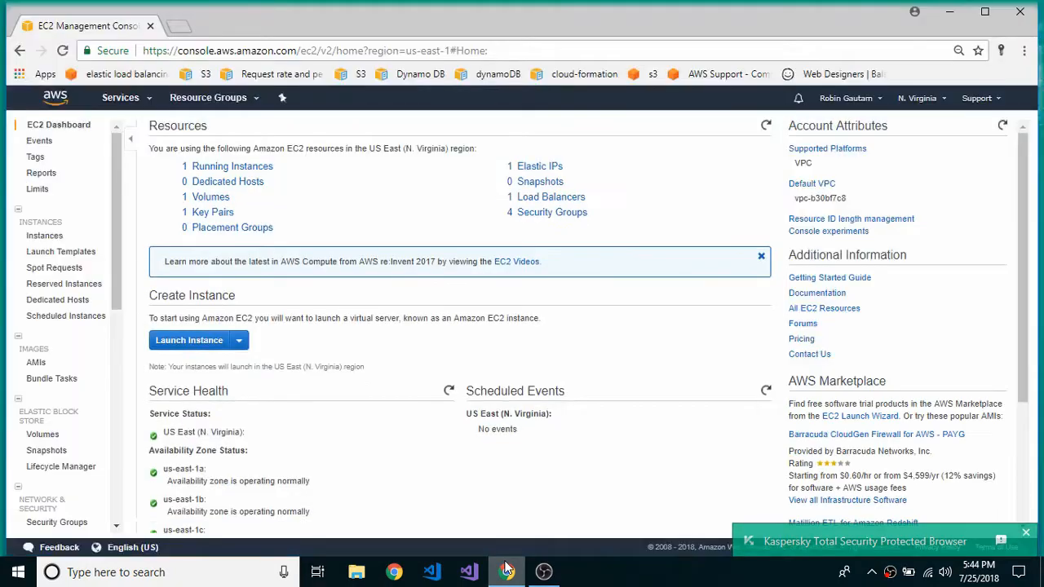
# Begin launching a new EC2 instance from the 64-bit Microsoft Windows Server 2008 R2 Base AMI.
pyautogui.click(228, 167)
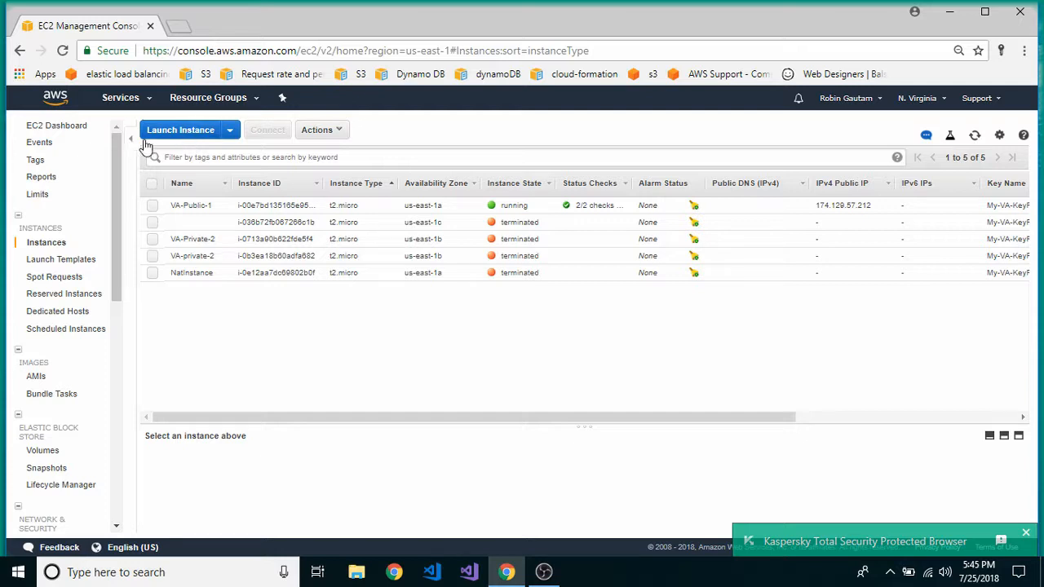
pyautogui.click(171, 134)
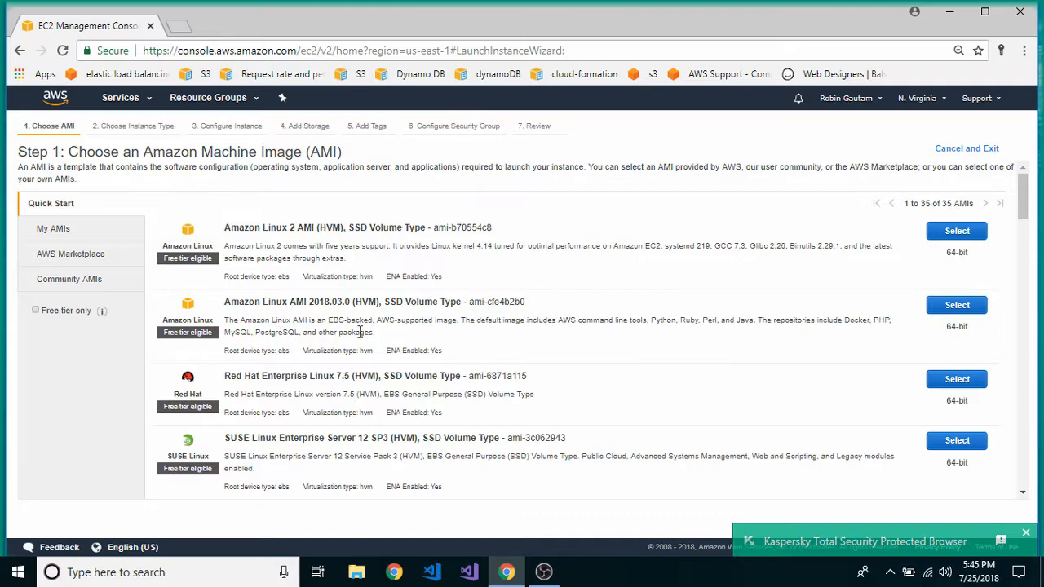
pyautogui.scroll(-10, 362, 330)
pyautogui.scroll(-4, 361, 337)
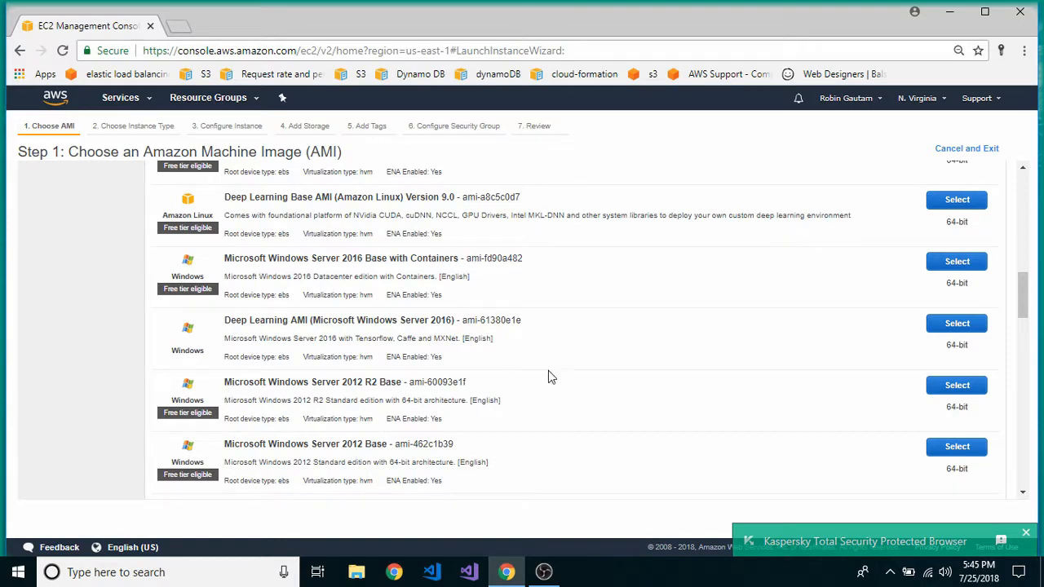
pyautogui.scroll(-2, 352, 394)
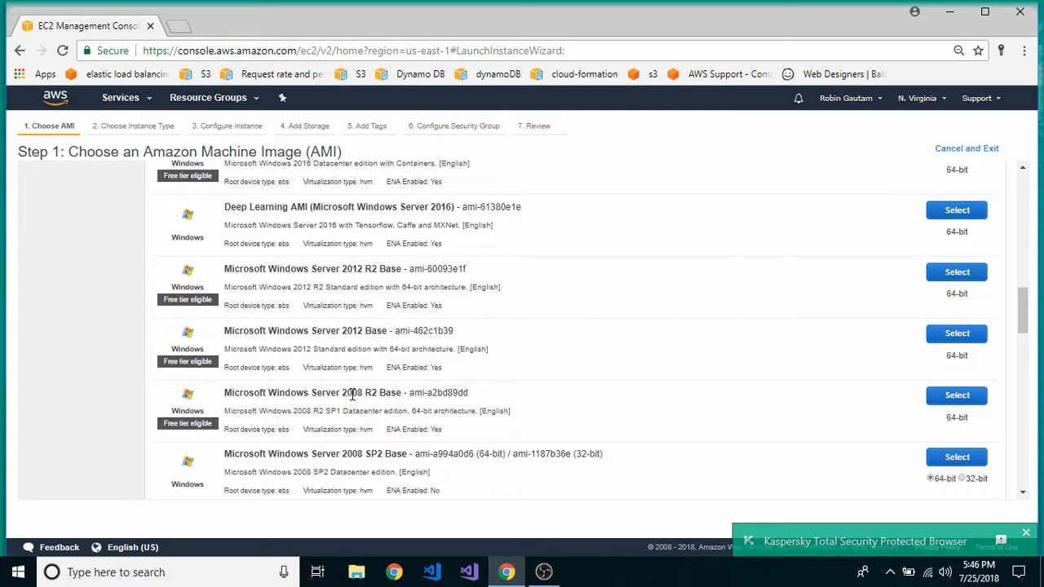
pyautogui.scroll(-1, 352, 394)
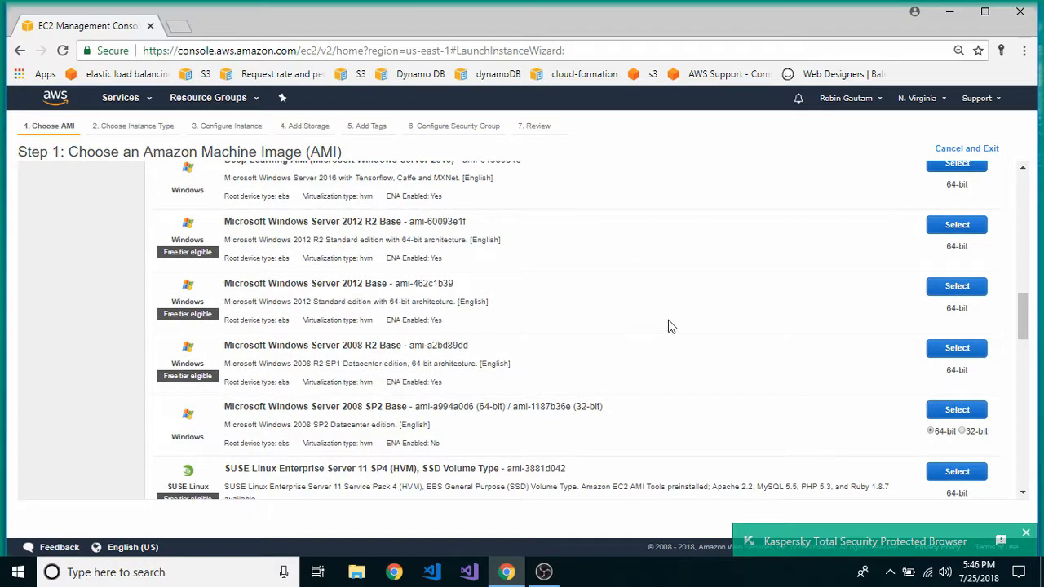
pyautogui.click(950, 350)
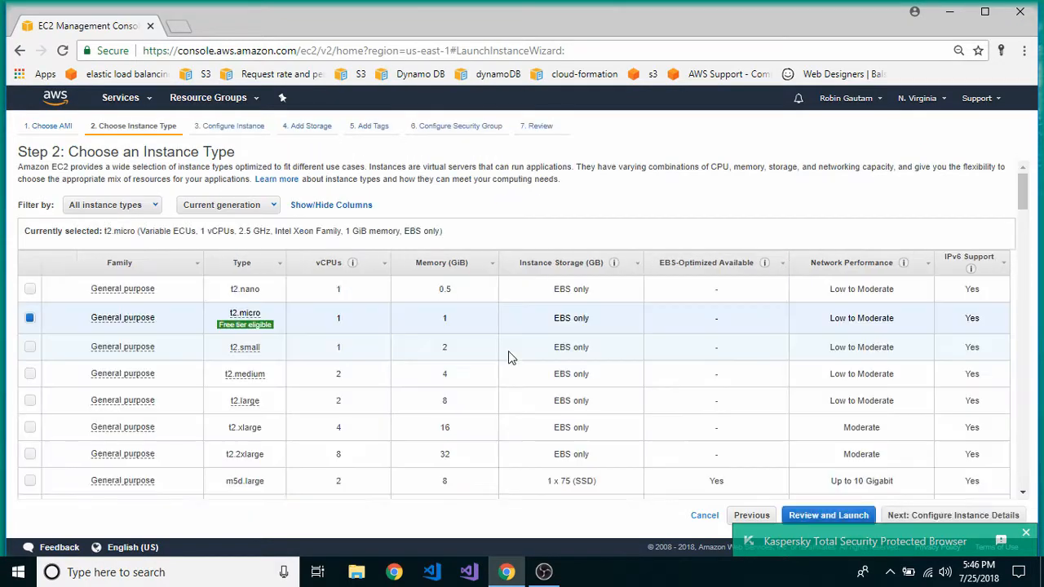
# Configure the t2.micro instance's network as VA-VPC-10.0.0.0/16, subnet as VA-Private-10.0.2.0/24 in us-east-1b, and auto-assign public IP as Disable.
pyautogui.click(981, 520)
pyautogui.click(389, 250)
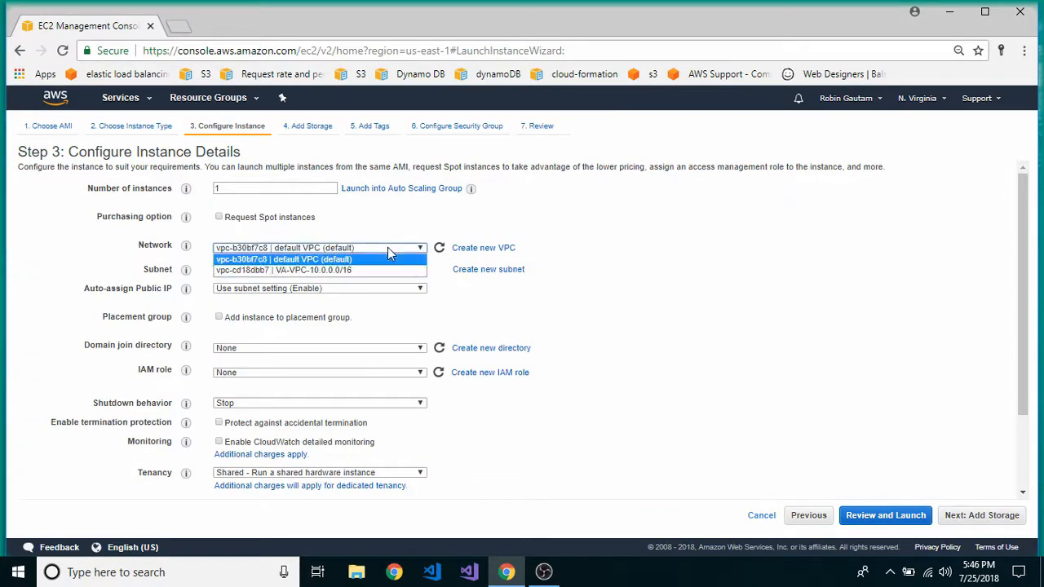
pyautogui.click(380, 269)
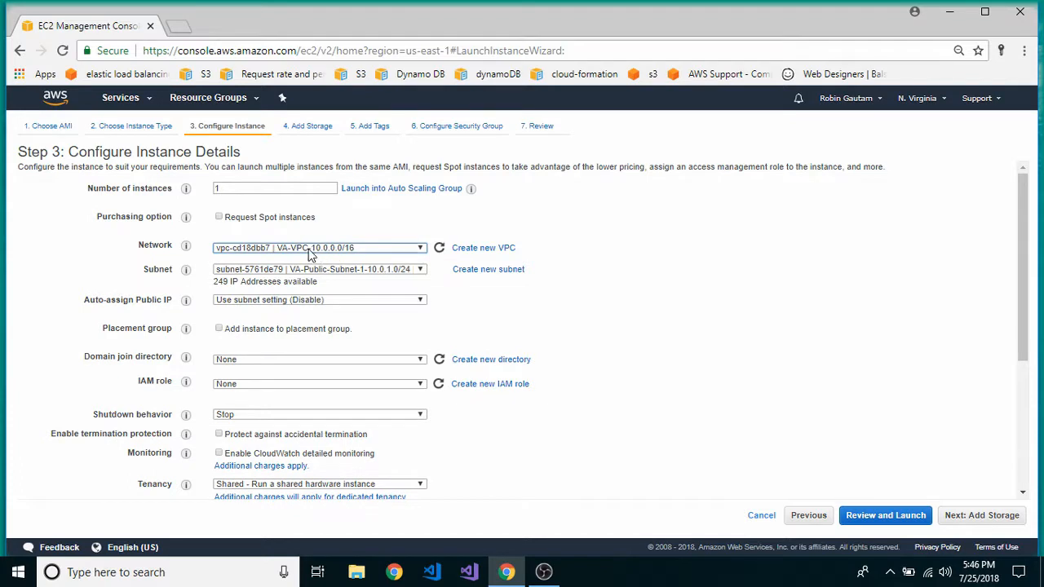
pyautogui.click(344, 272)
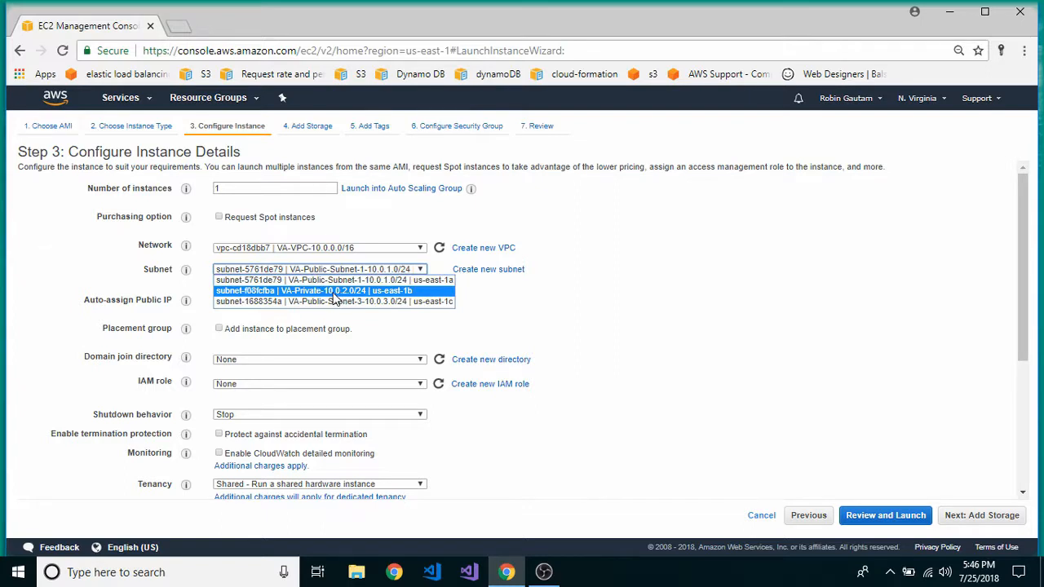
pyautogui.click(334, 292)
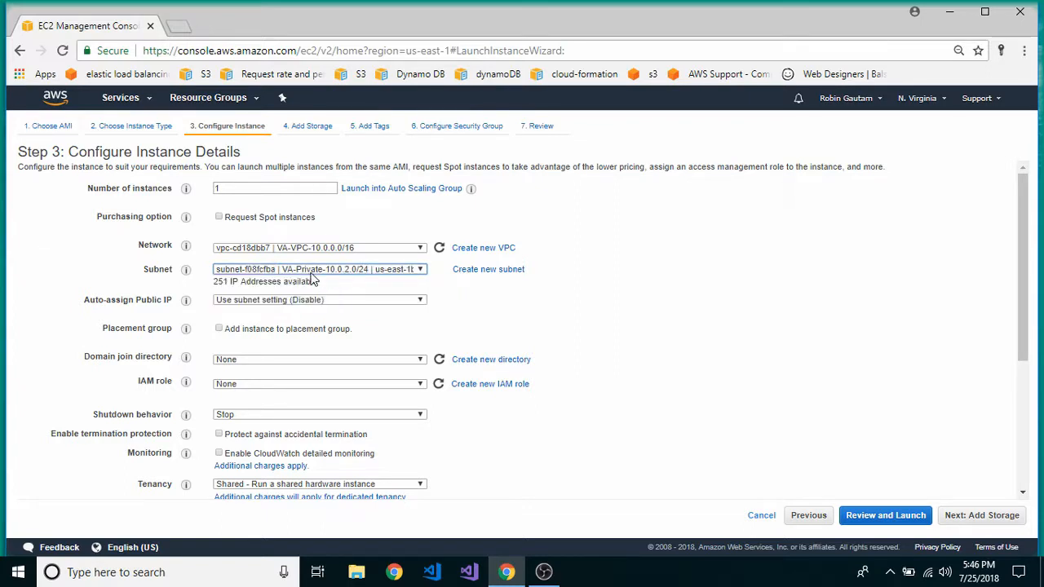
pyautogui.click(279, 301)
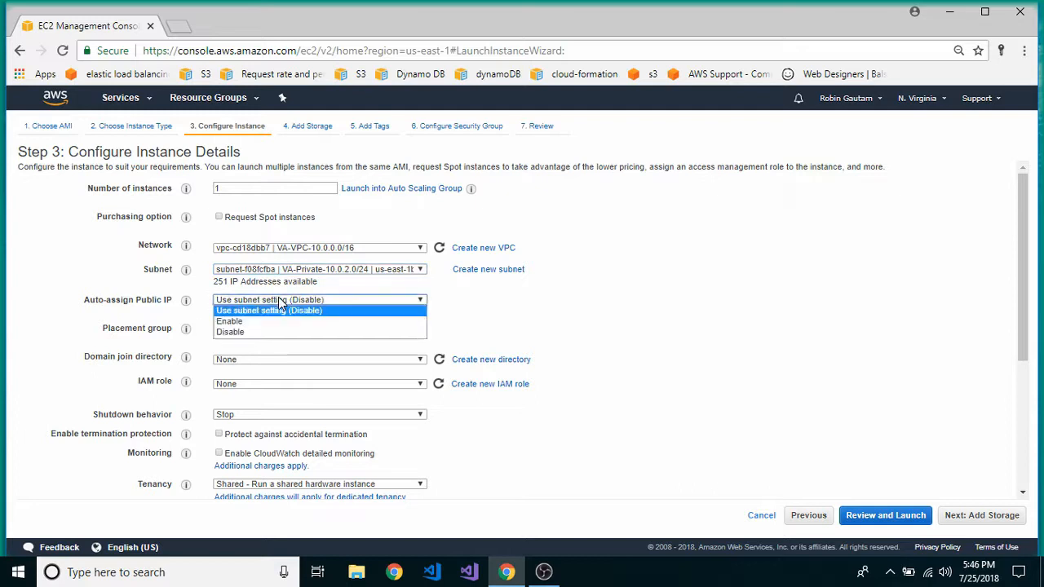
pyautogui.click(259, 335)
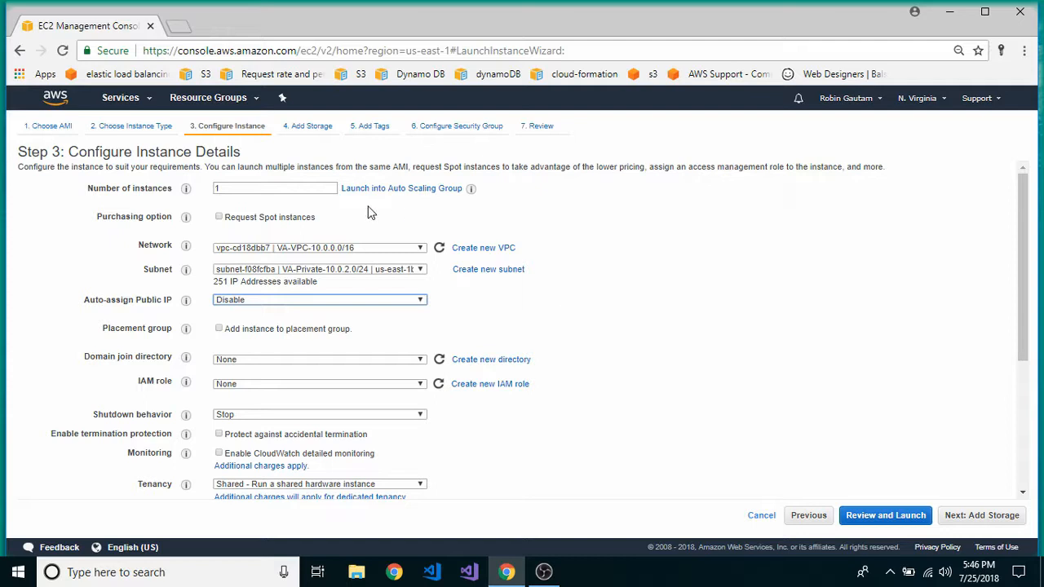
# Keep the default storage and add a tag with key Name and value VA-Private-10.0.2.0/24.
pyautogui.click(303, 131)
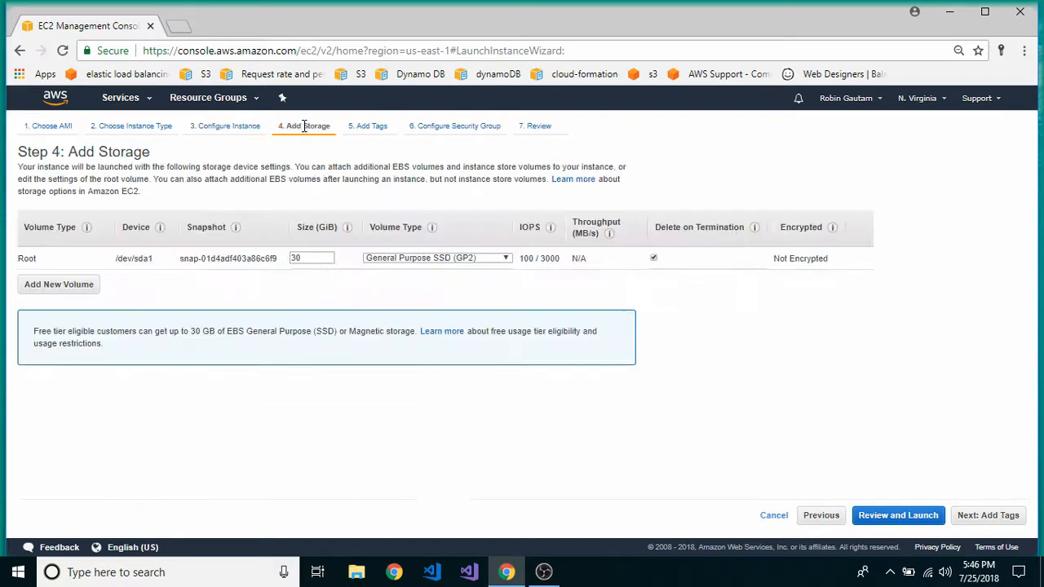
pyautogui.click(354, 133)
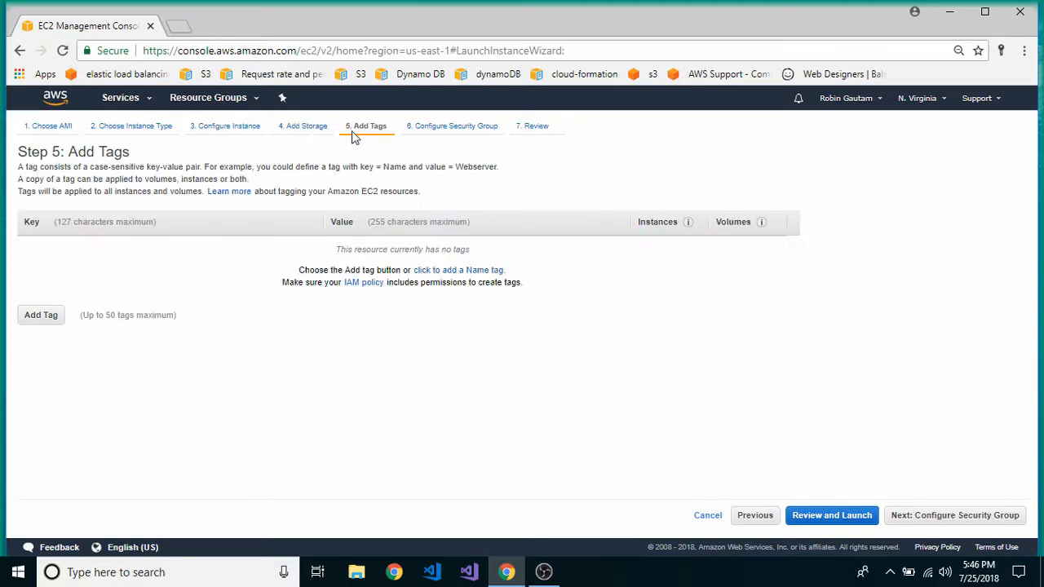
pyautogui.click(41, 323)
pyautogui.write('Name')
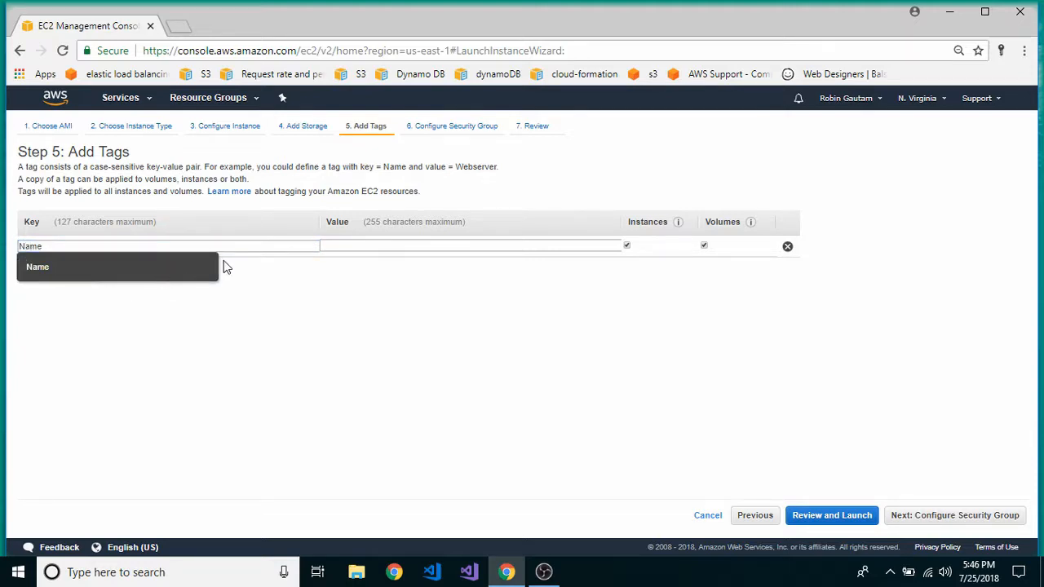
pyautogui.click(185, 275)
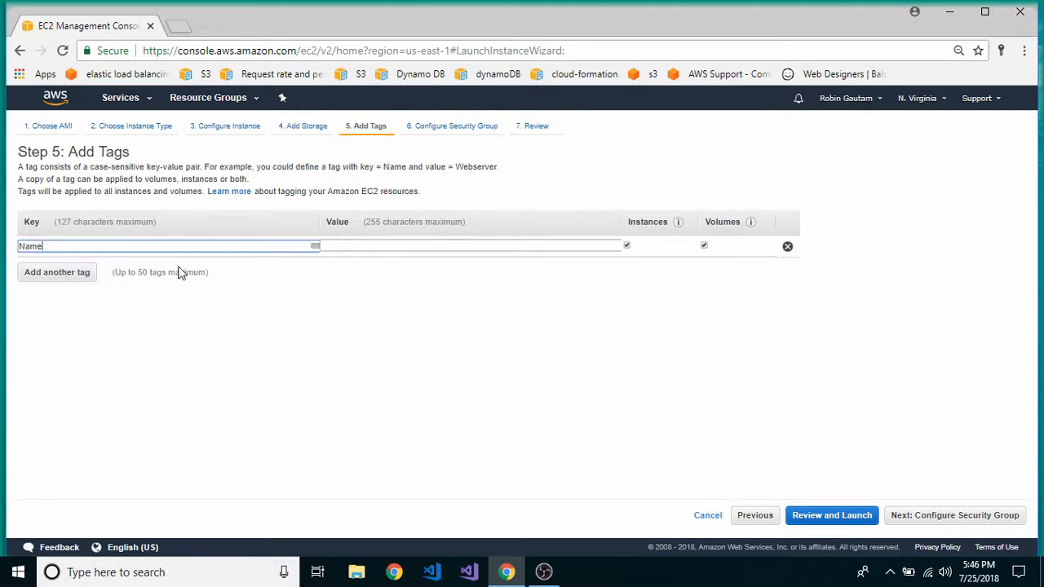
pyautogui.click(359, 242)
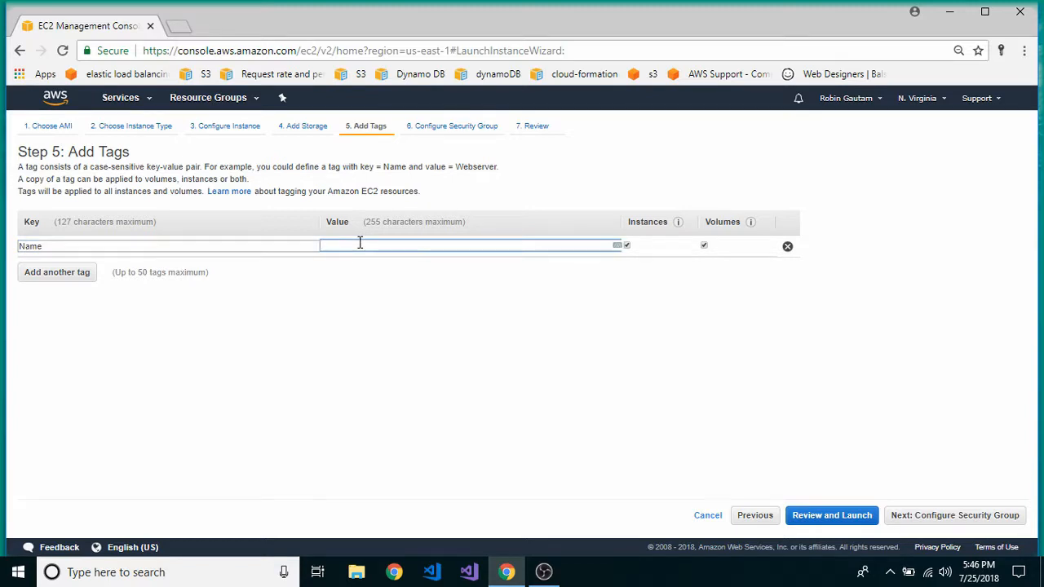
pyautogui.write('m')
pyautogui.press('BackSpace')
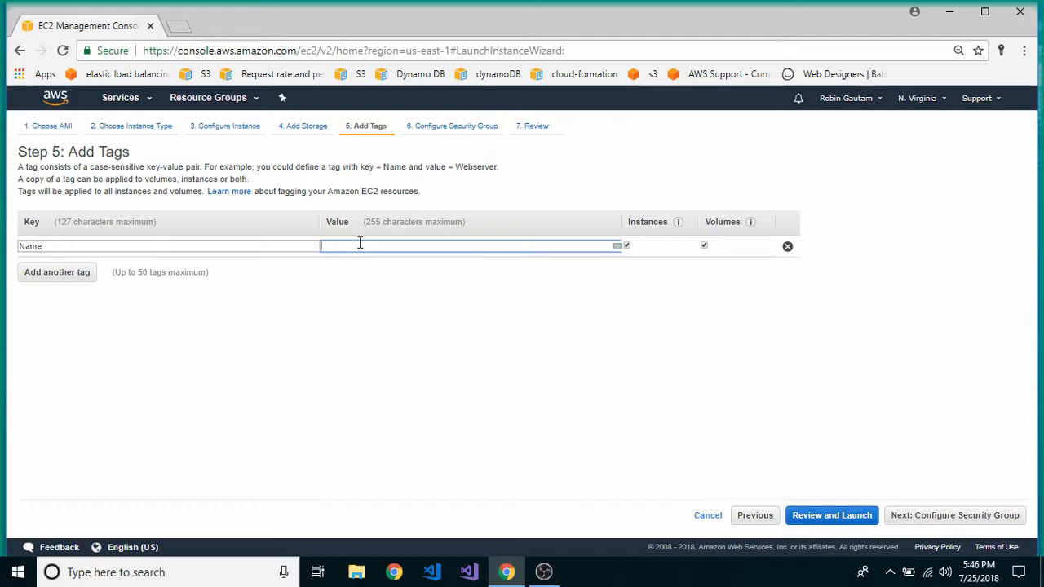
pyautogui.write('PRIV')
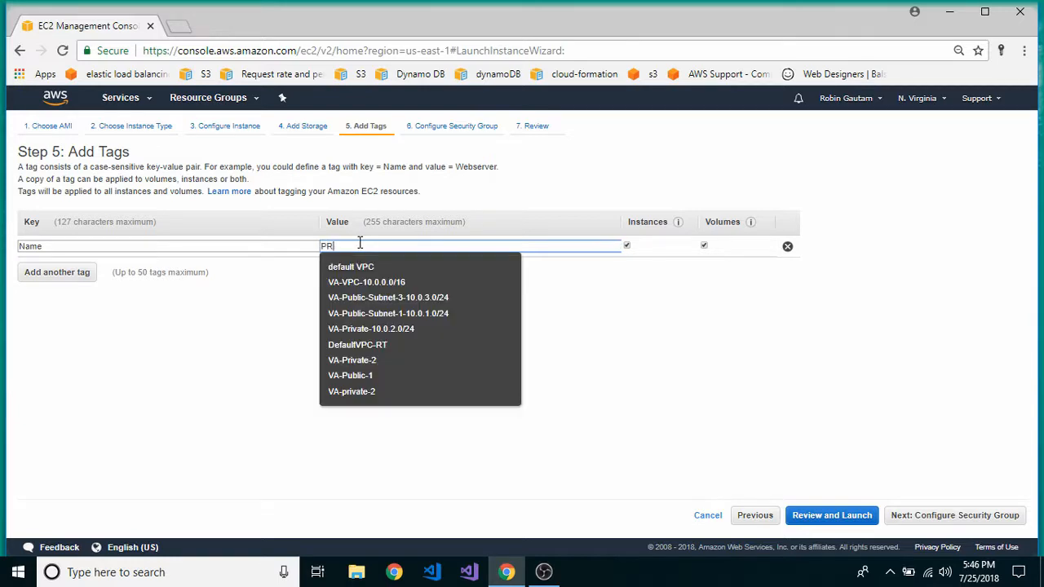
pyautogui.press('BackSpace')
pyautogui.write('a')
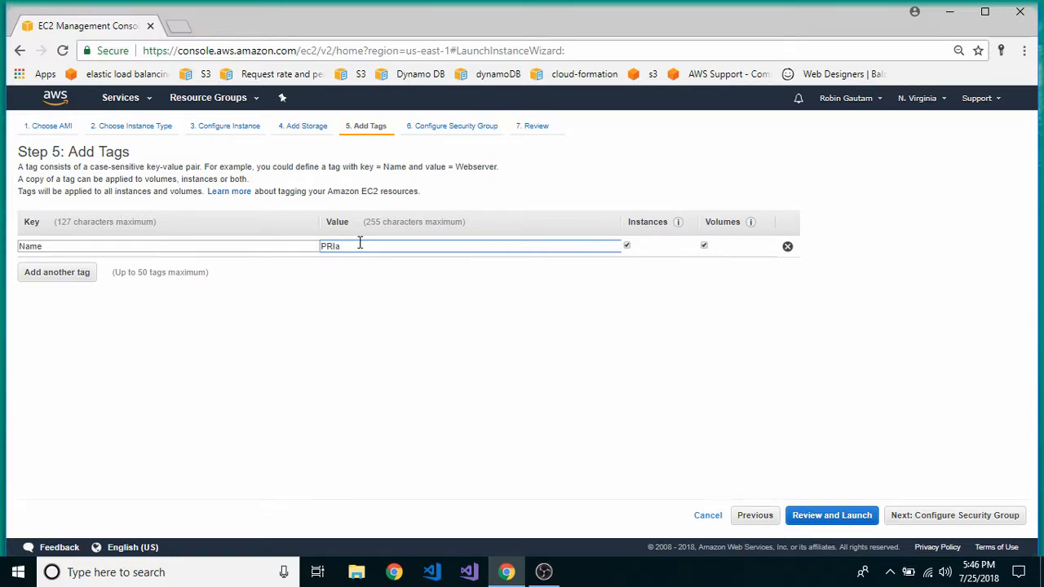
pyautogui.press('BackSpace')
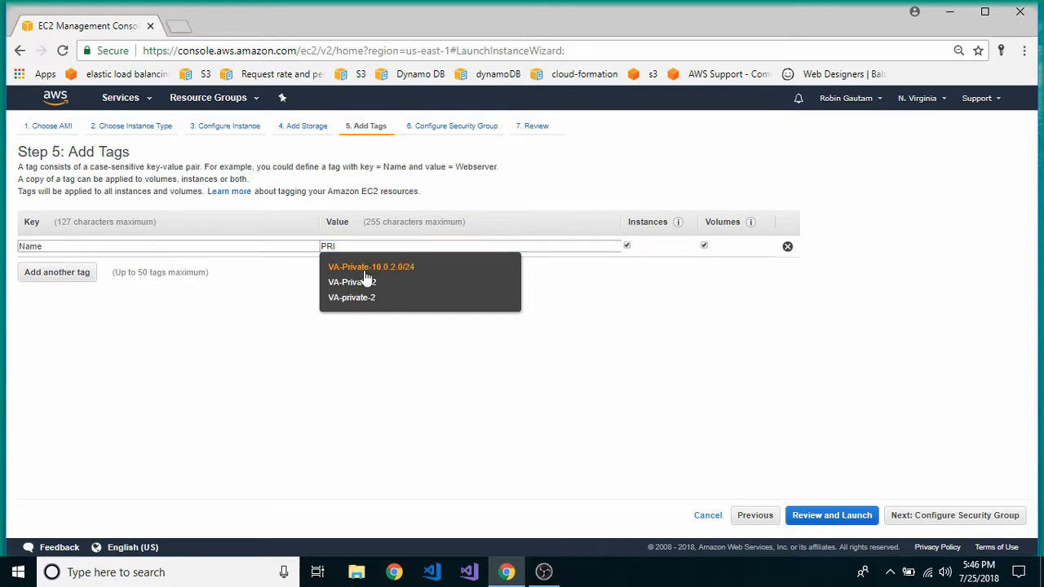
pyautogui.click(365, 273)
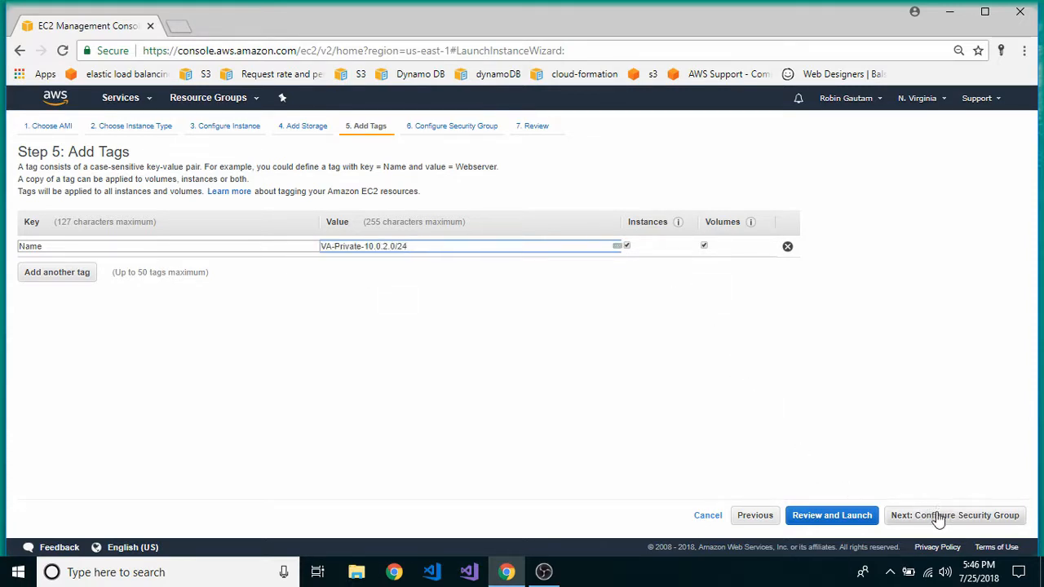
# Assign the existing security group Web Server Windows-RDP-HTTP-ICMP and proceed to the launch review.
pyautogui.click(459, 129)
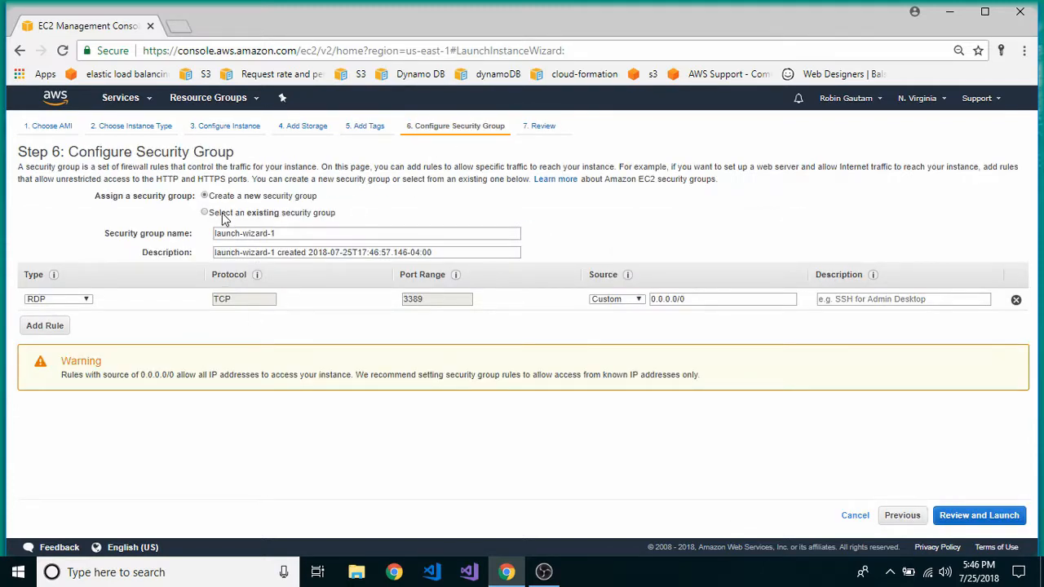
pyautogui.click(222, 215)
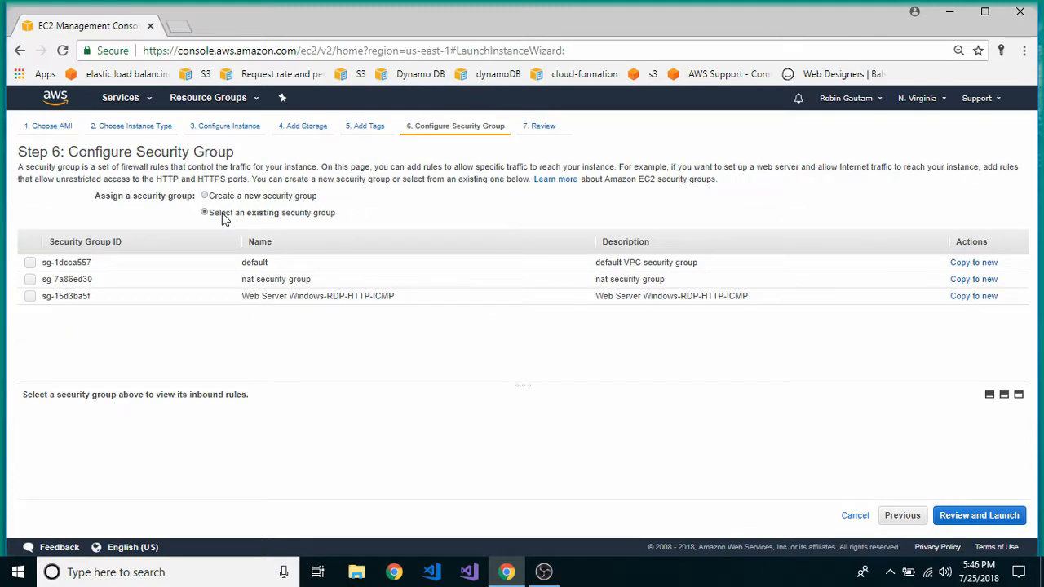
pyautogui.click(58, 300)
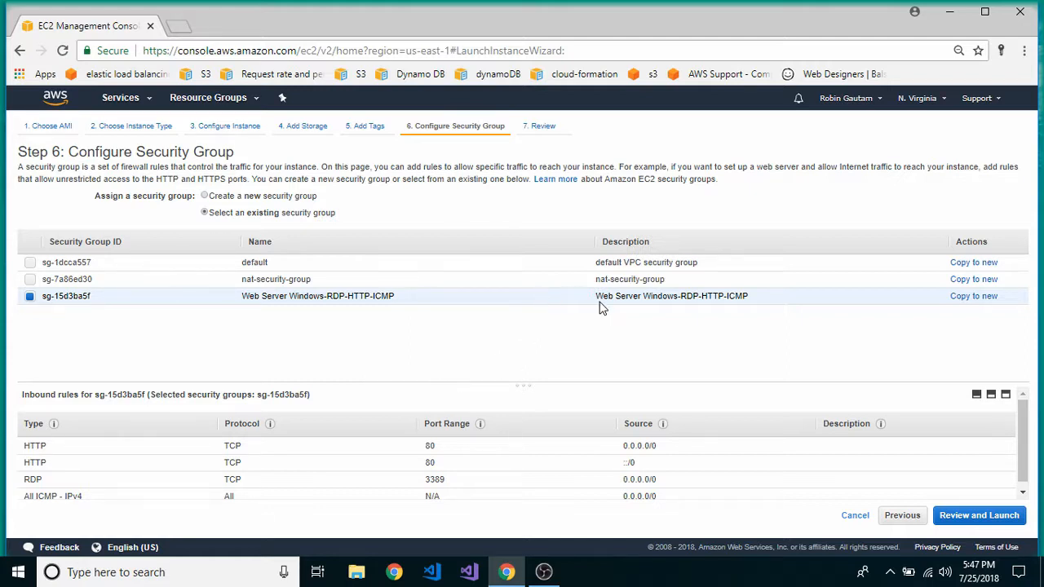
pyautogui.click(969, 519)
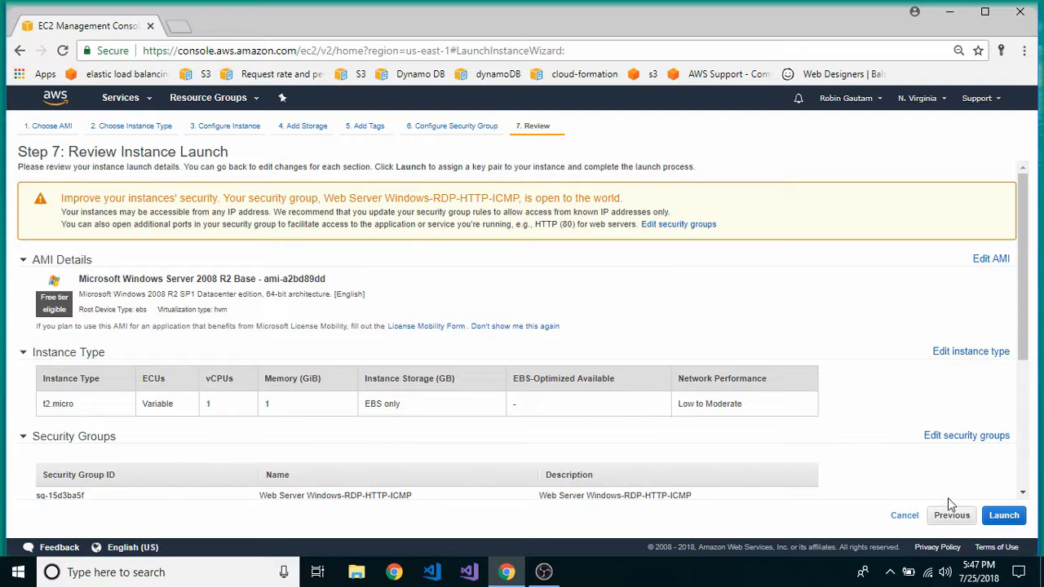
# Launch the instance with the existing key pair My-VA-KeyPair-July25, acknowledging private key access, and show the instances list.
pyautogui.click(1003, 515)
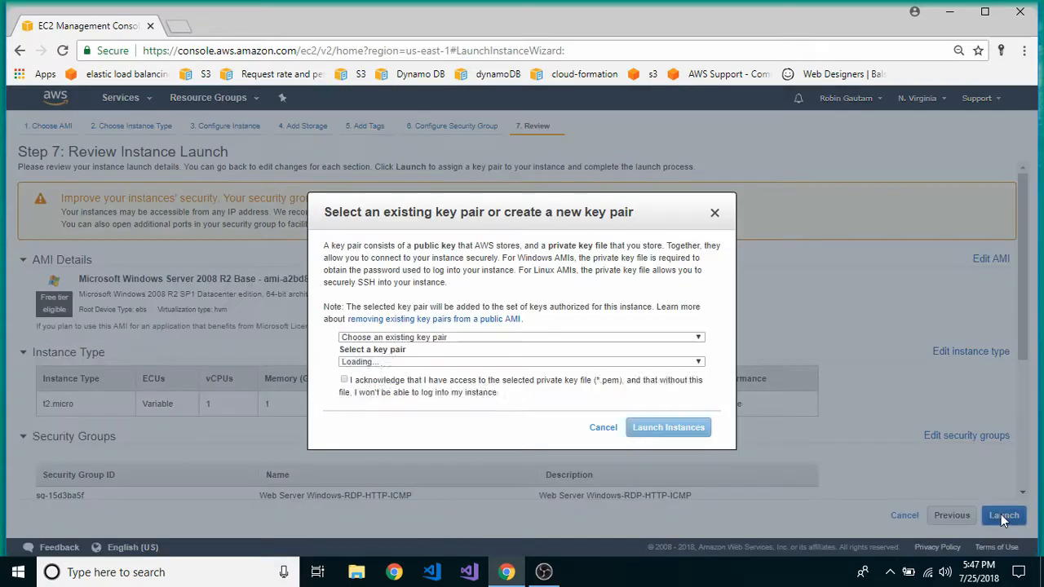
pyautogui.click(616, 363)
pyautogui.click(593, 381)
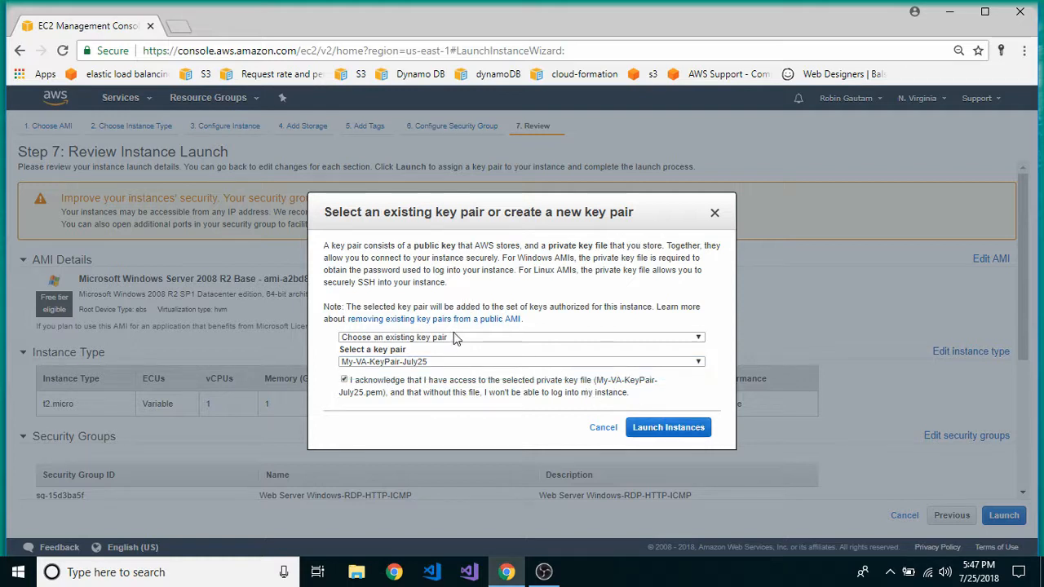
pyautogui.click(640, 436)
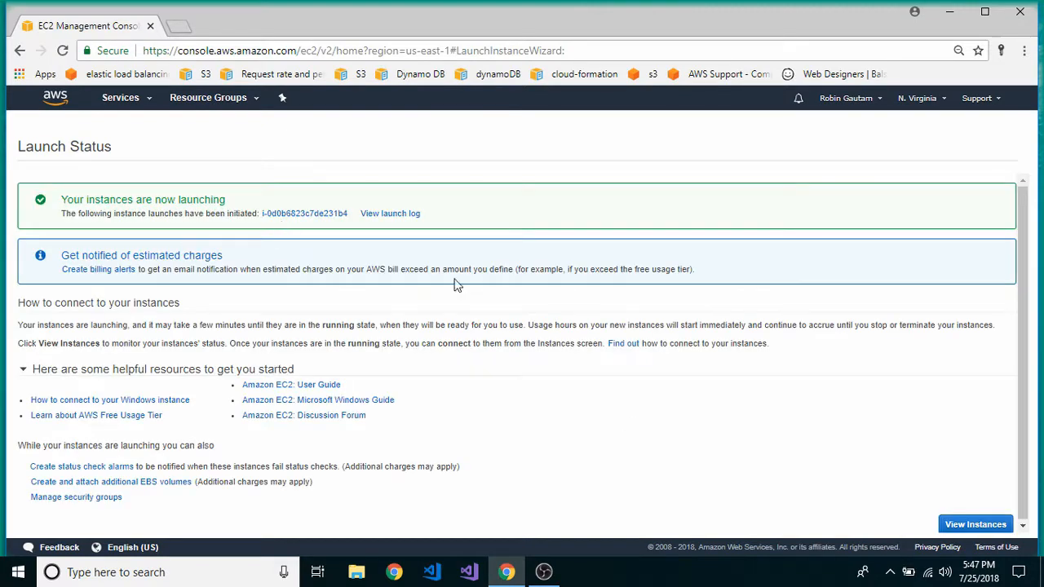
pyautogui.click(976, 525)
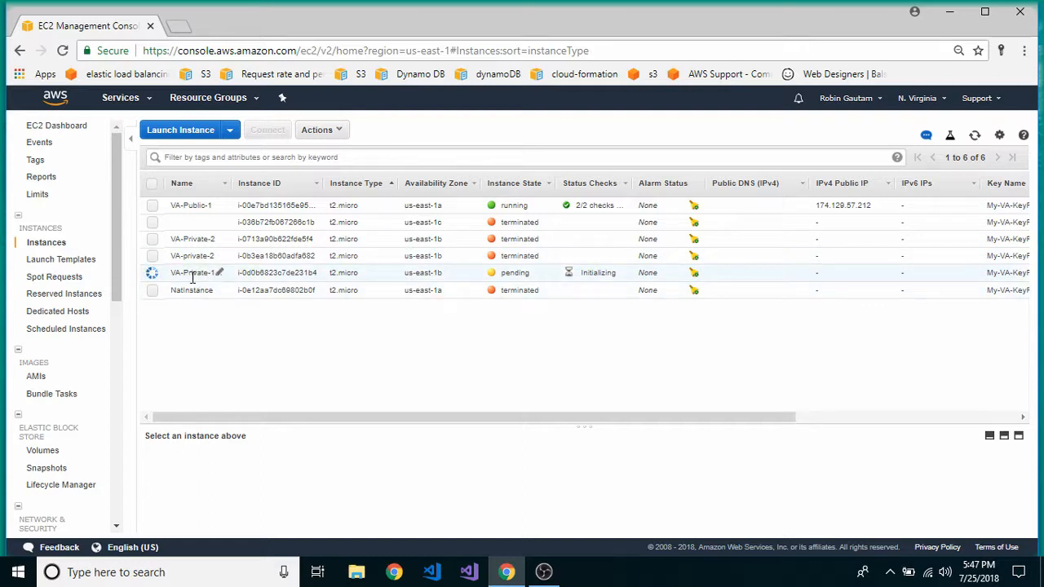
# Begin launching another instance, searching the community AMIs for 184 and choosing amzn-ami-vpc-nat-hvm-2014.09.1.x86_64-gp2.
pyautogui.click(180, 130)
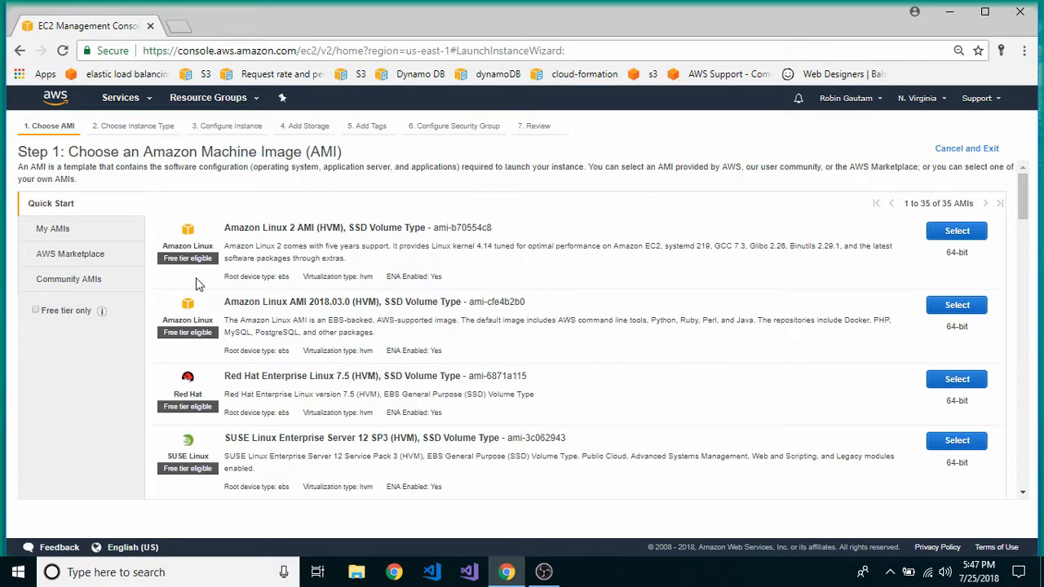
pyautogui.click(88, 280)
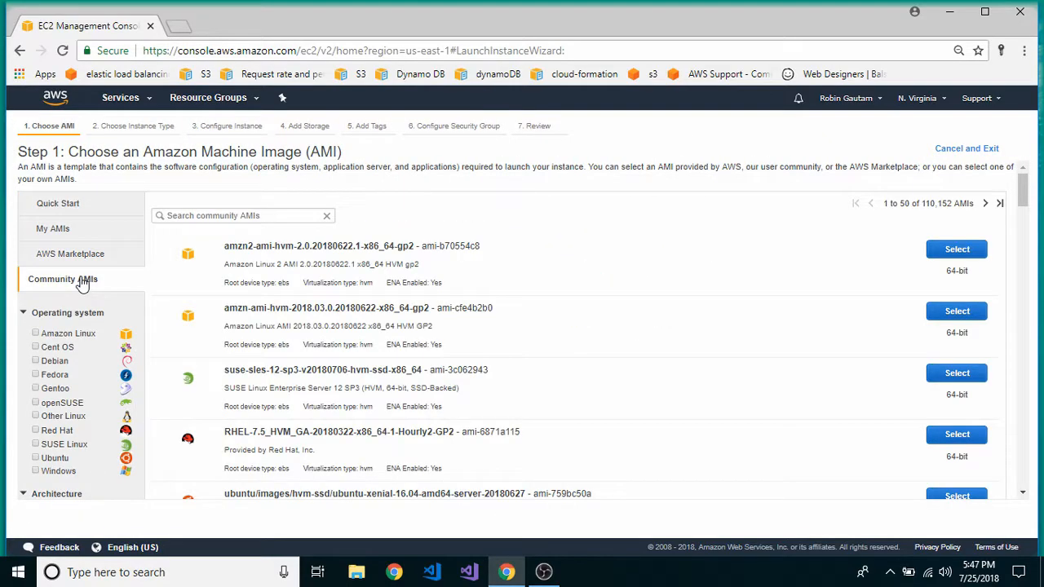
pyautogui.click(290, 215)
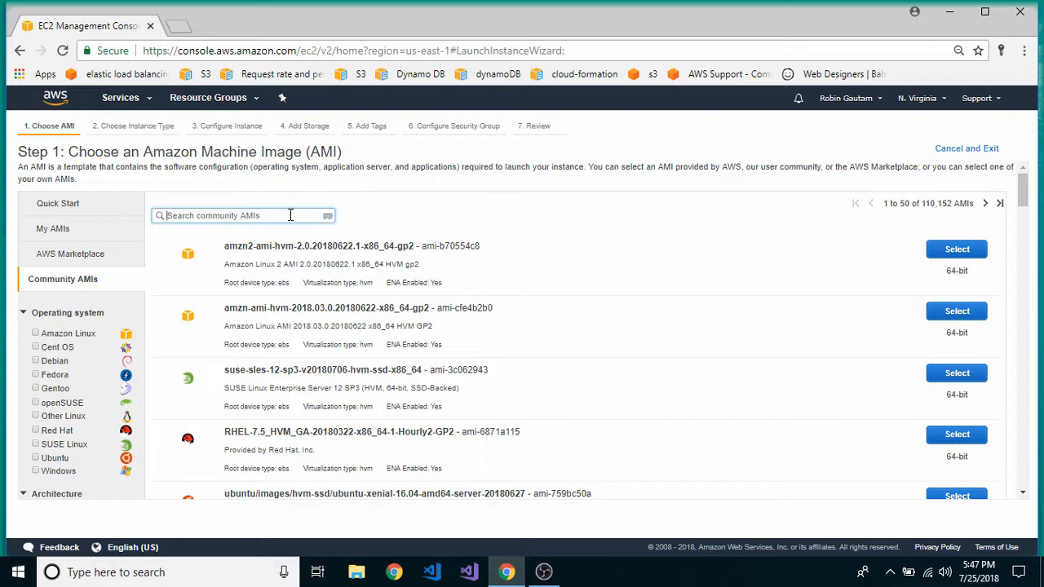
pyautogui.write('184')
pyautogui.press('Return')
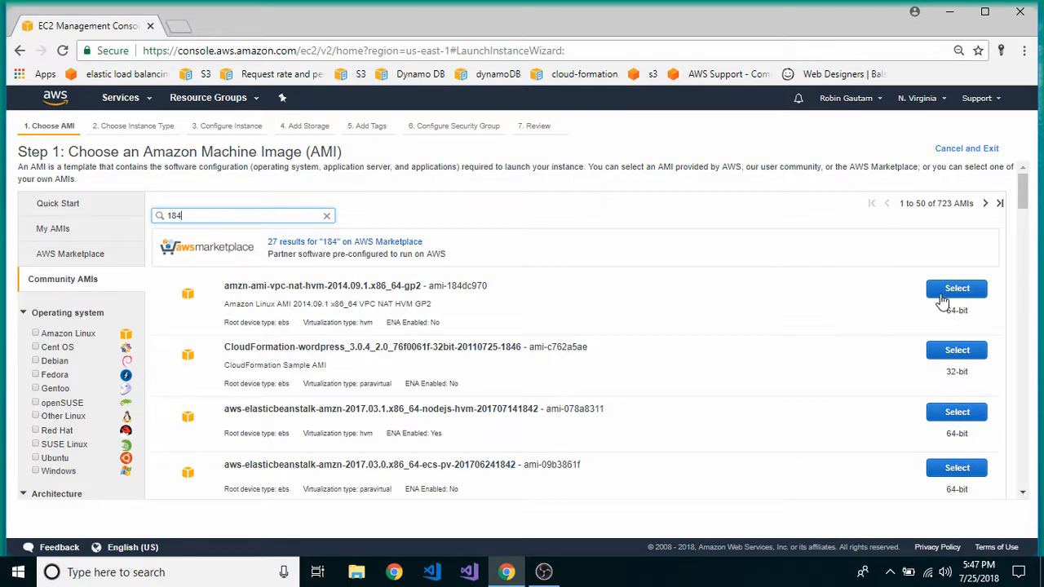
pyautogui.click(943, 296)
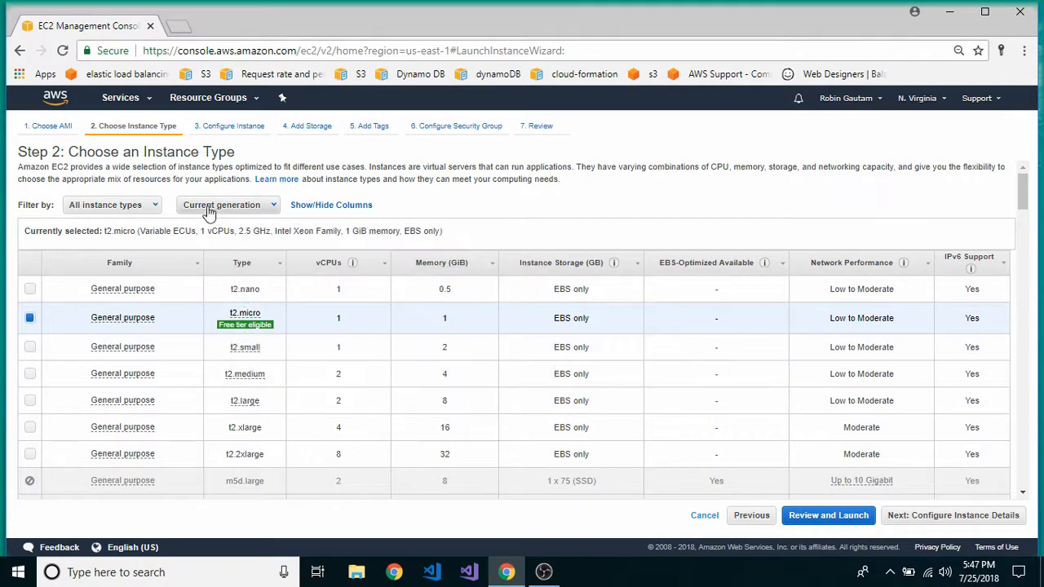
# Place the instance in network VA-VPC-10.0.0.0/16, subnet VA-Public-Subnet-1-10.0.1.0/24, and enable auto-assigned public IP.
pyautogui.click(220, 129)
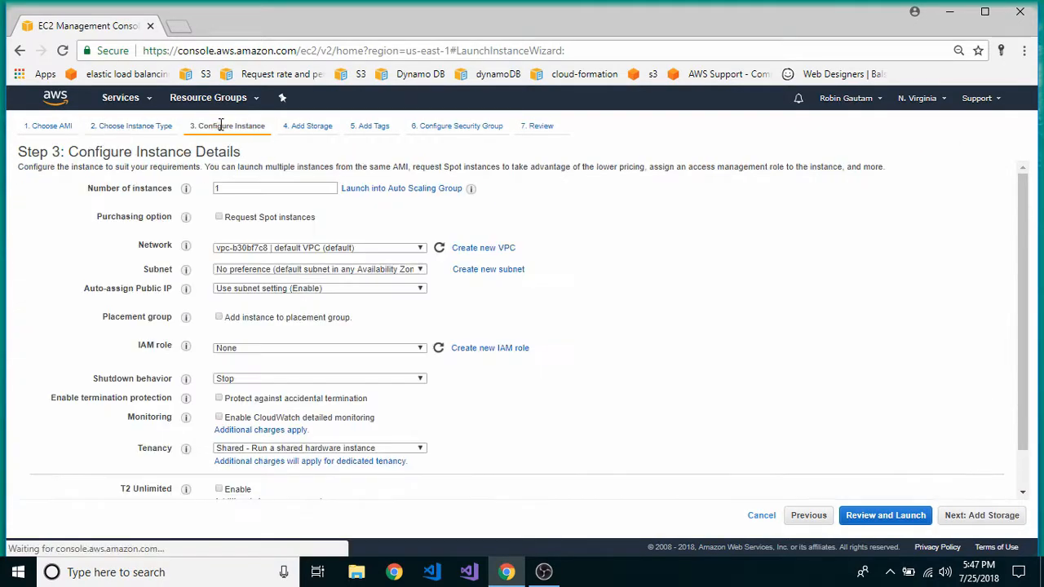
pyautogui.click(302, 248)
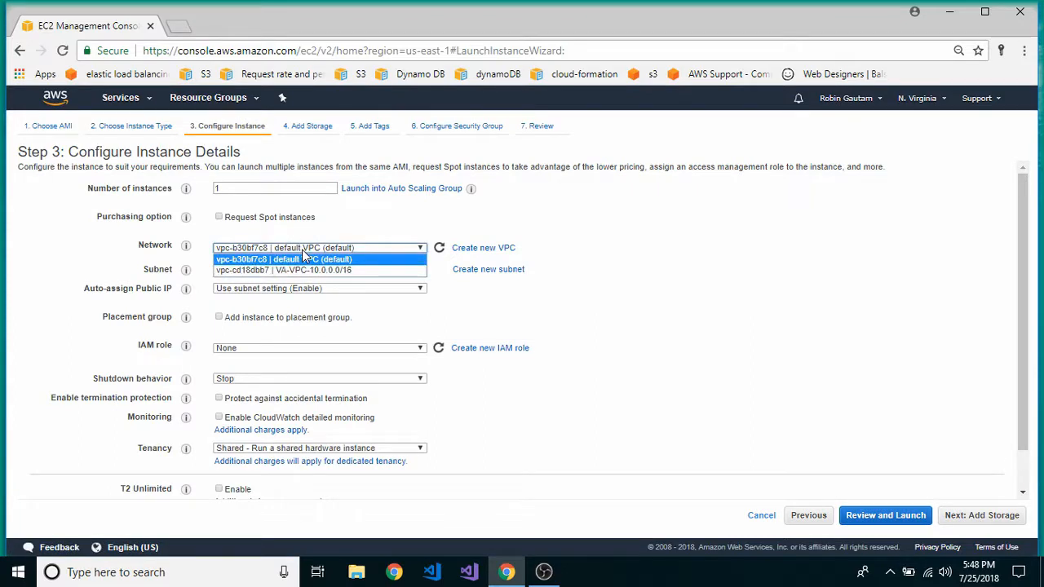
pyautogui.click(301, 270)
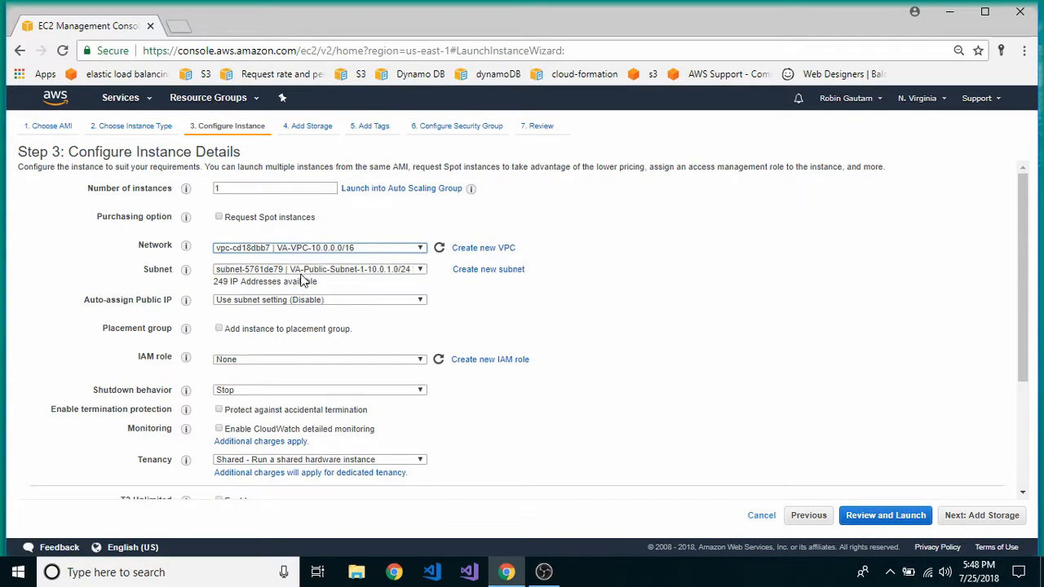
pyautogui.click(301, 274)
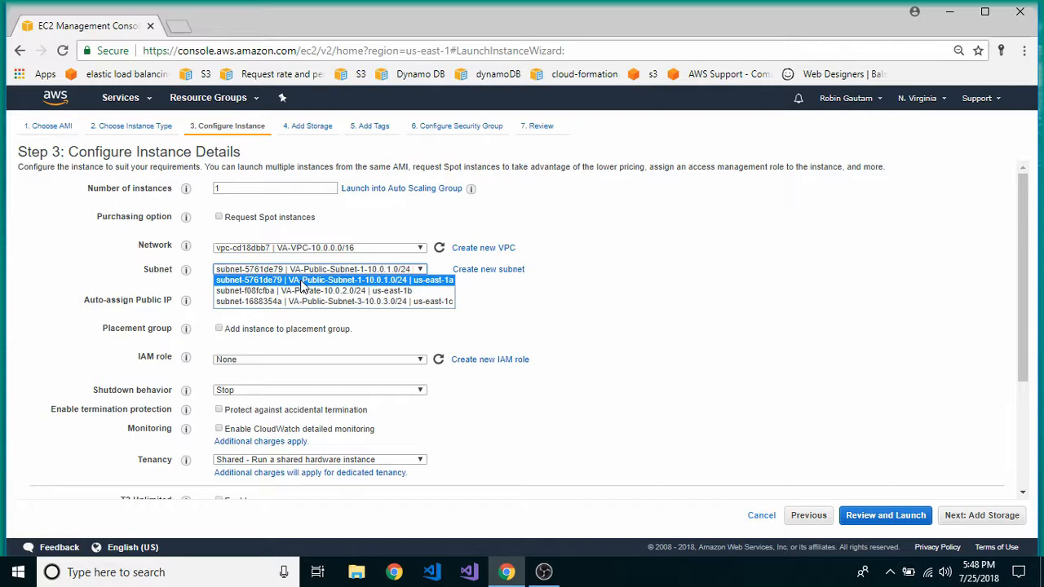
pyautogui.click(301, 280)
pyautogui.click(313, 301)
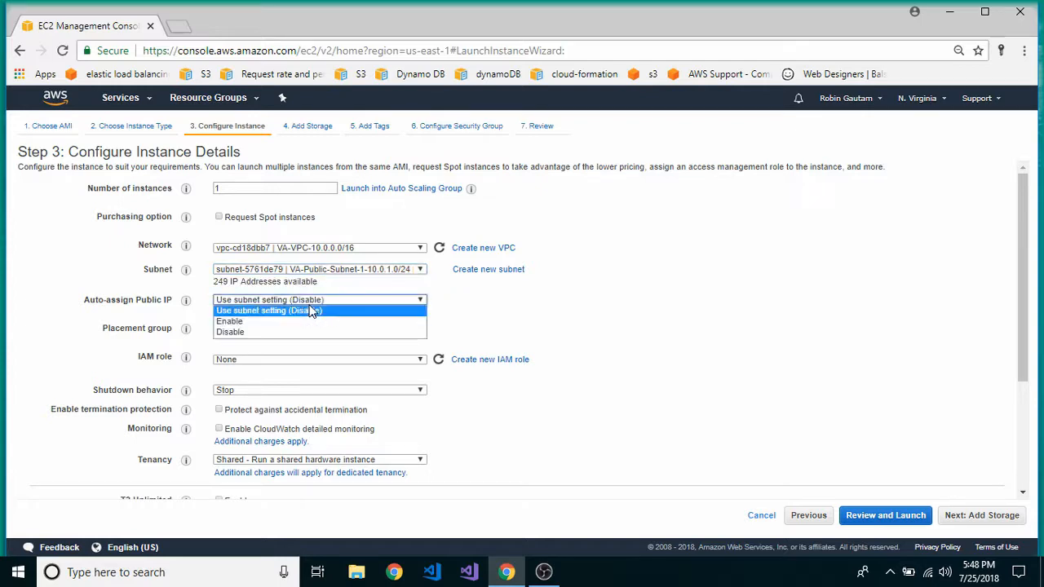
pyautogui.click(252, 326)
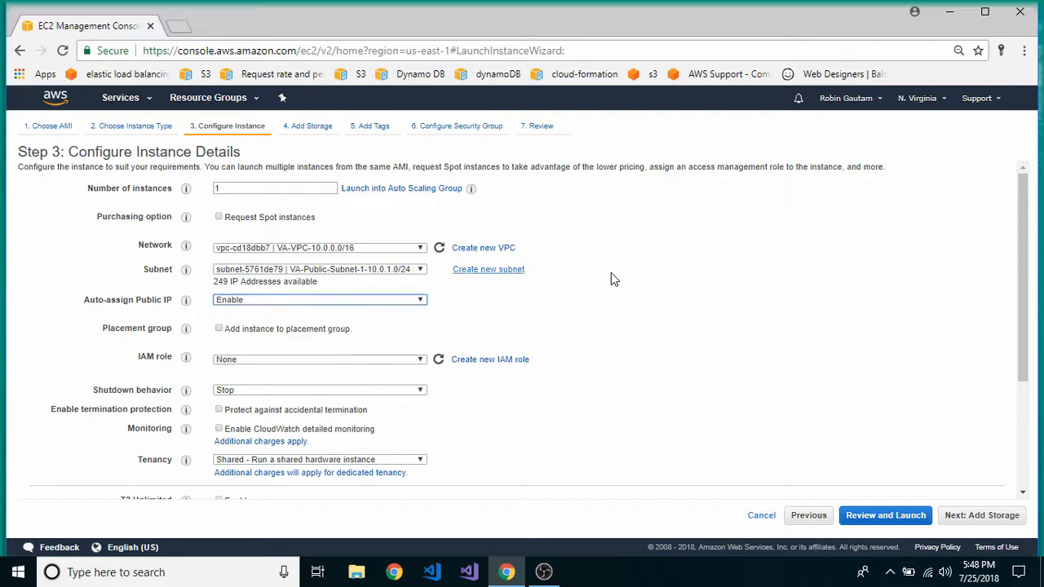
# Keep the default storage and add a tag with key Name and value NatInstance.
pyautogui.click(299, 126)
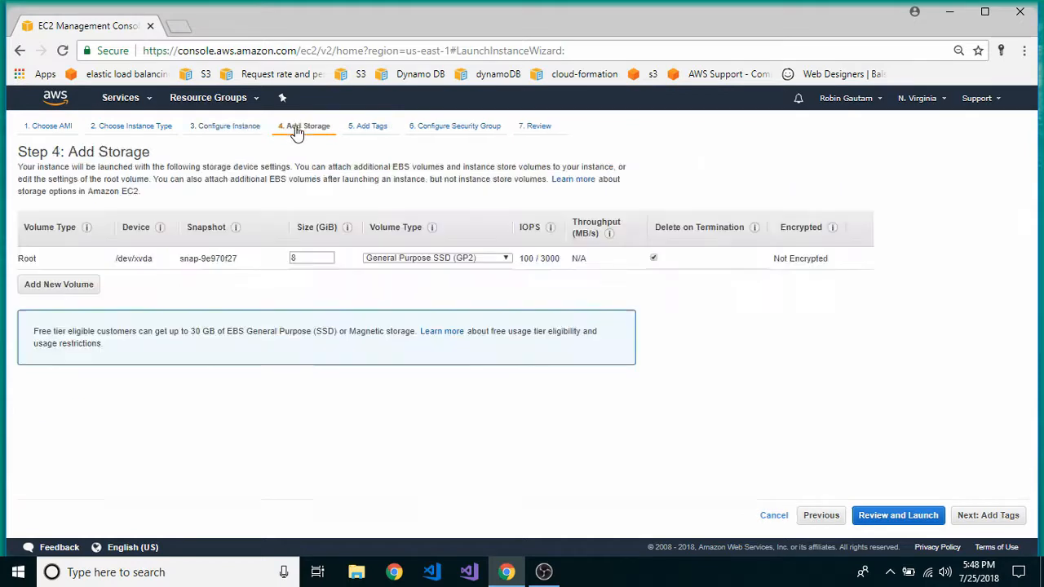
pyautogui.click(354, 125)
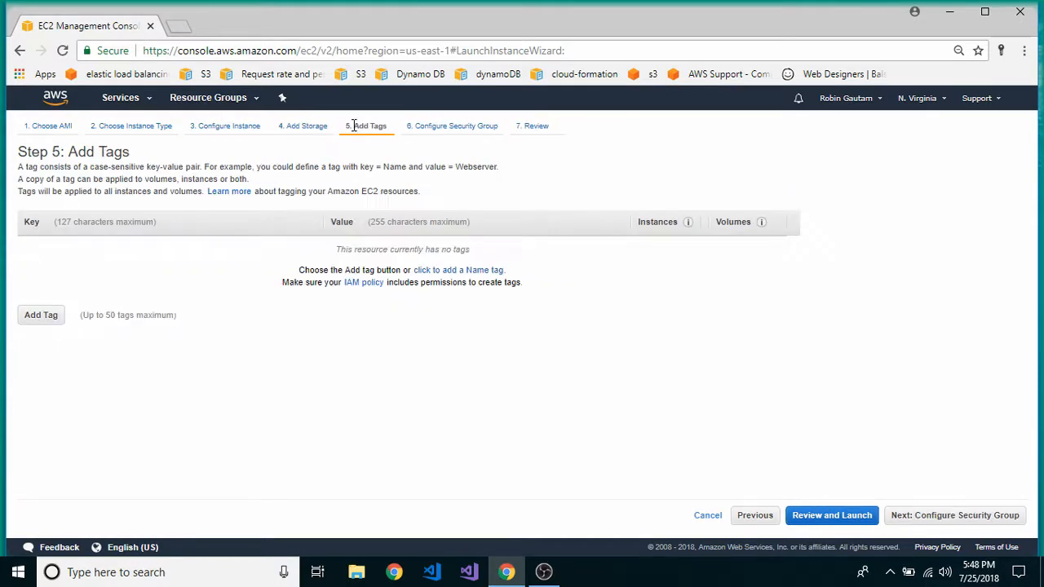
pyautogui.click(49, 318)
pyautogui.write('N')
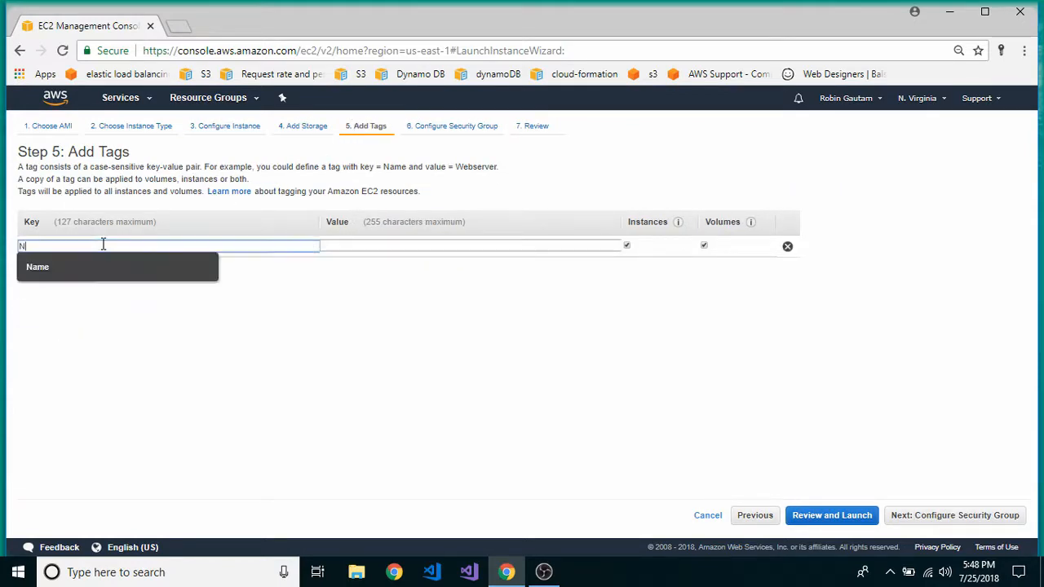
pyautogui.write('ame')
pyautogui.press('Tab')
pyautogui.write('NAT')
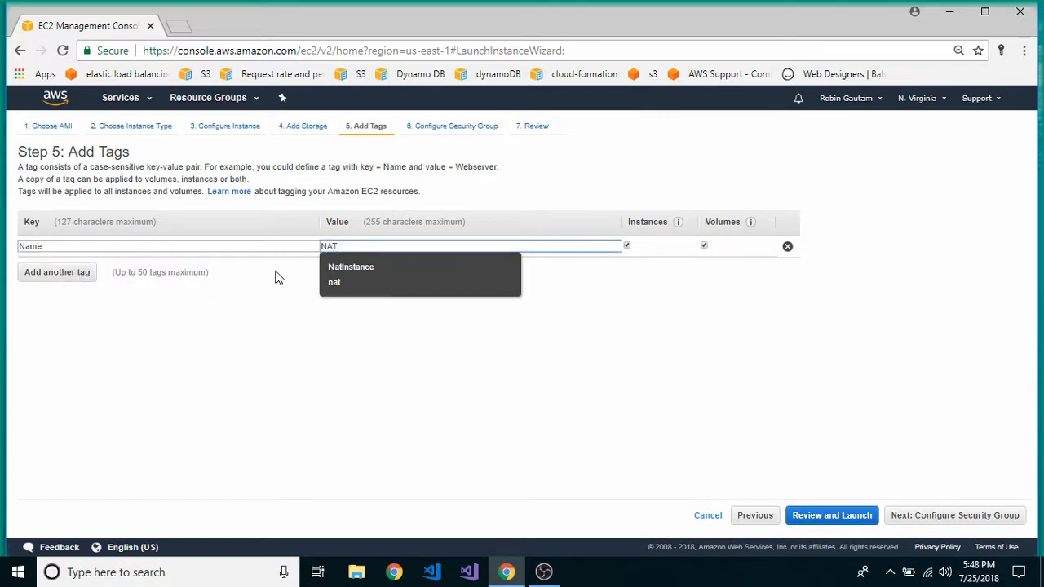
pyautogui.click(338, 269)
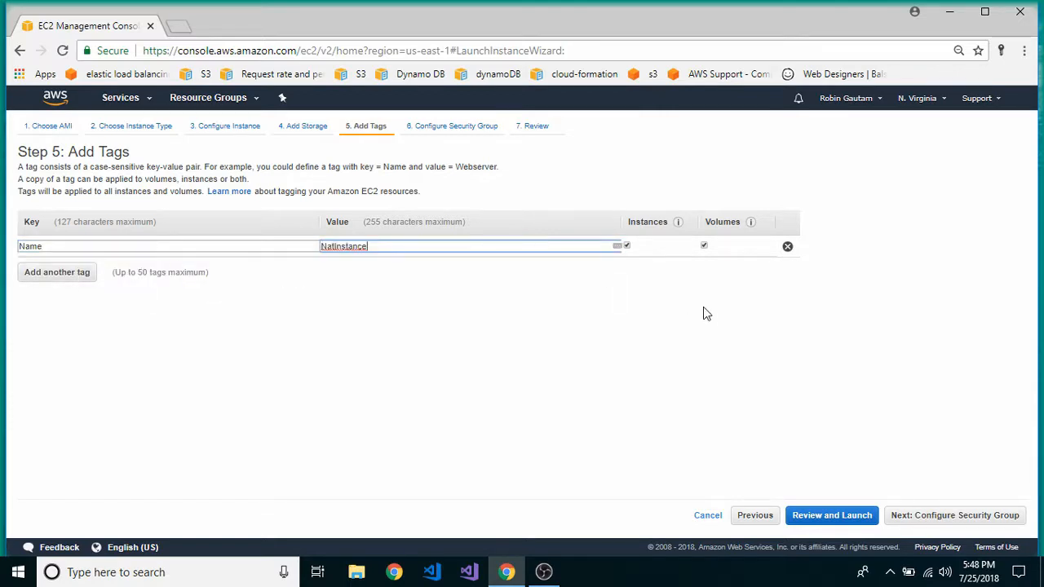
# Assign the existing security group Web Server Windows-RDP-HTTP-ICMP to the NAT instance and proceed to the launch review.
pyautogui.click(467, 129)
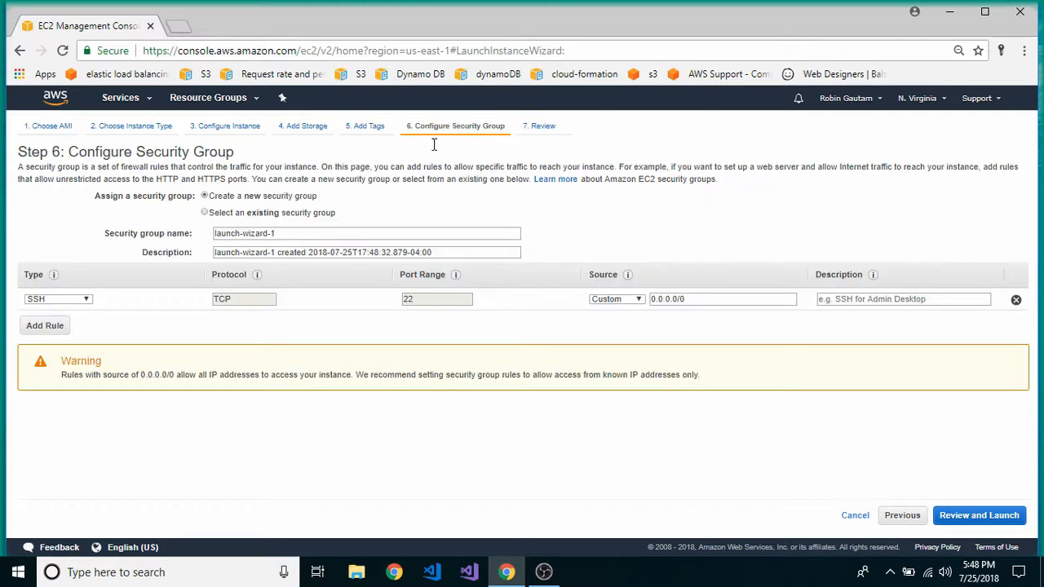
pyautogui.click(236, 213)
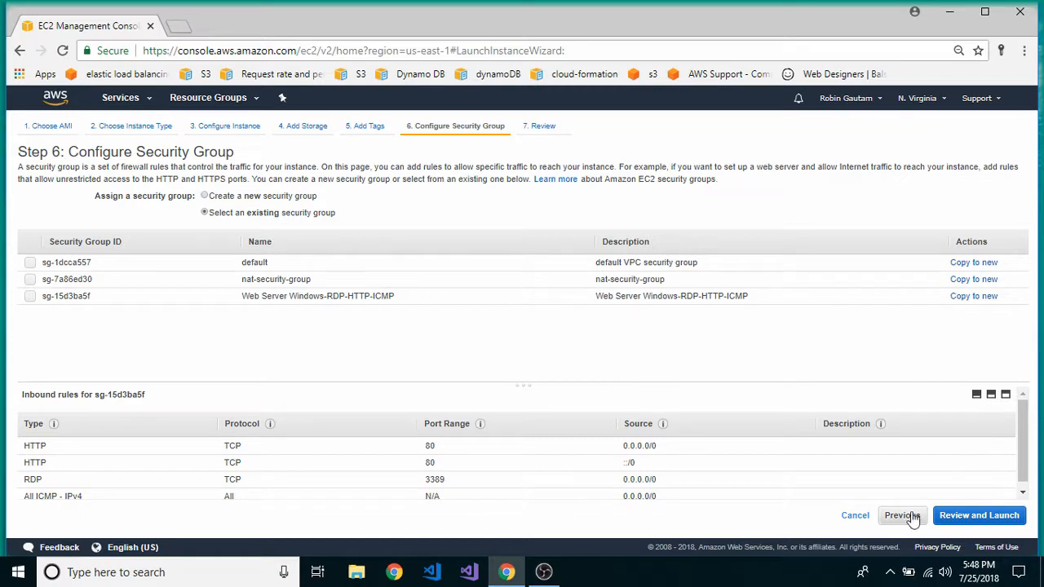
pyautogui.click(993, 525)
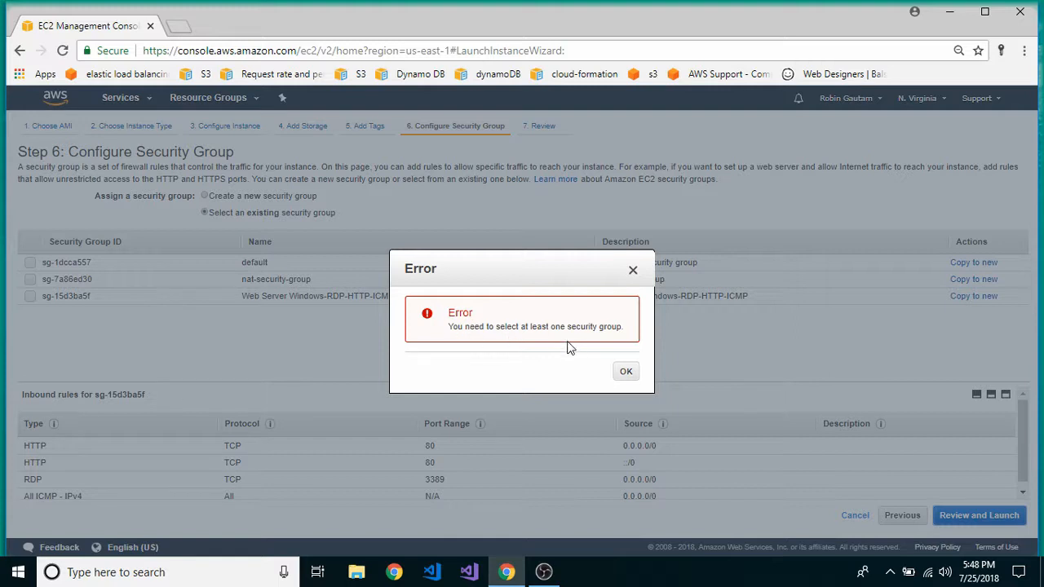
pyautogui.click(626, 370)
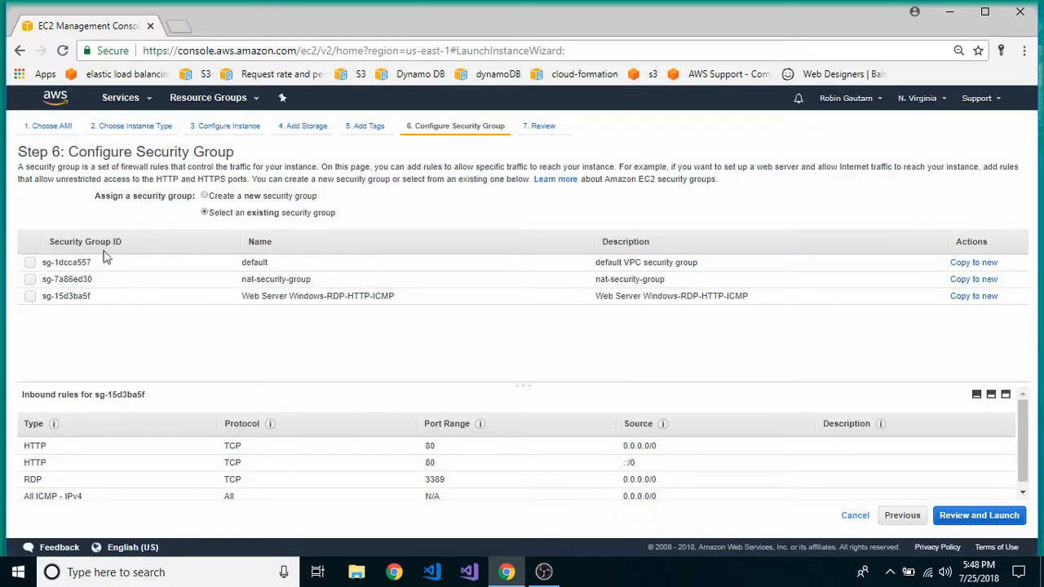
pyautogui.click(29, 297)
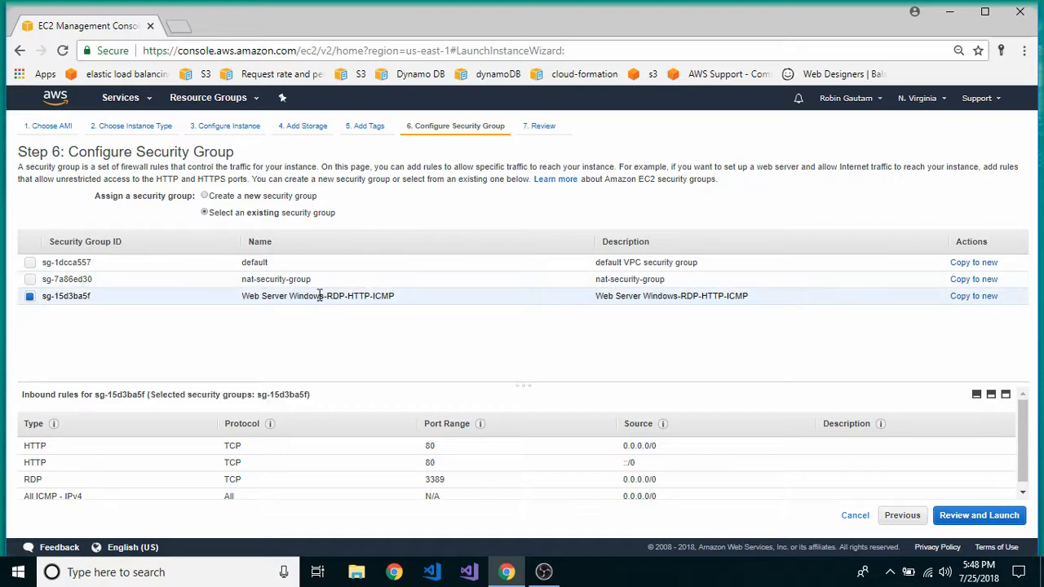
pyautogui.click(995, 515)
pyautogui.click(846, 380)
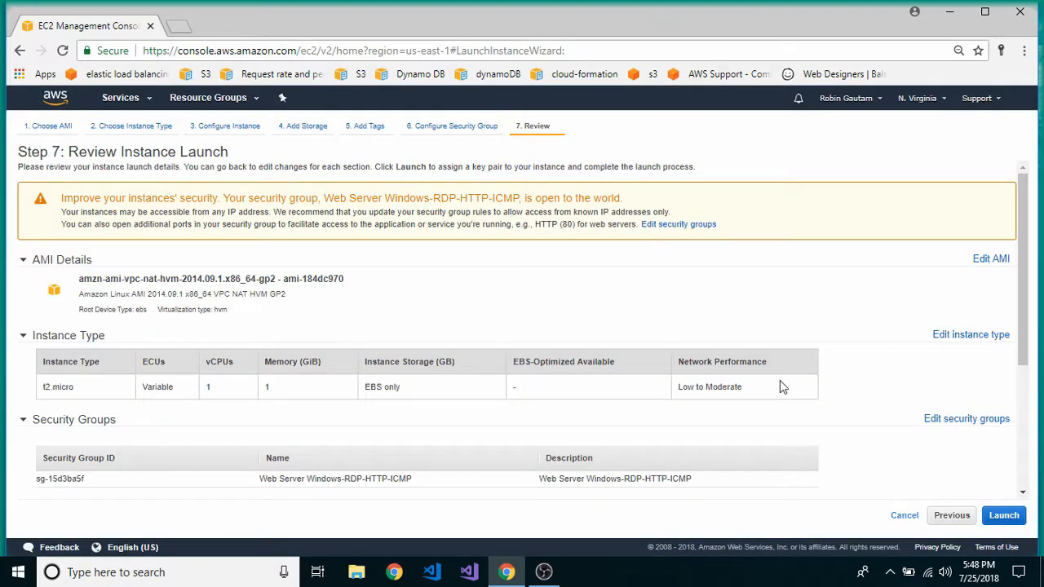
# Launch the NAT instance with key pair My-VA-KeyPair-July25, acknowledging private key access, and show the instances list.
pyautogui.click(1002, 516)
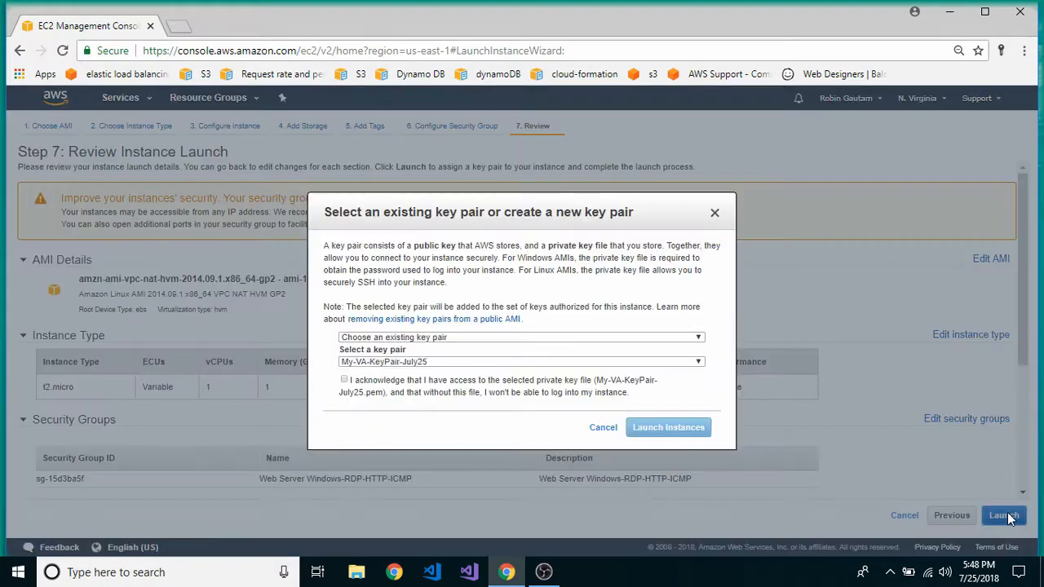
pyautogui.click(344, 380)
pyautogui.click(646, 427)
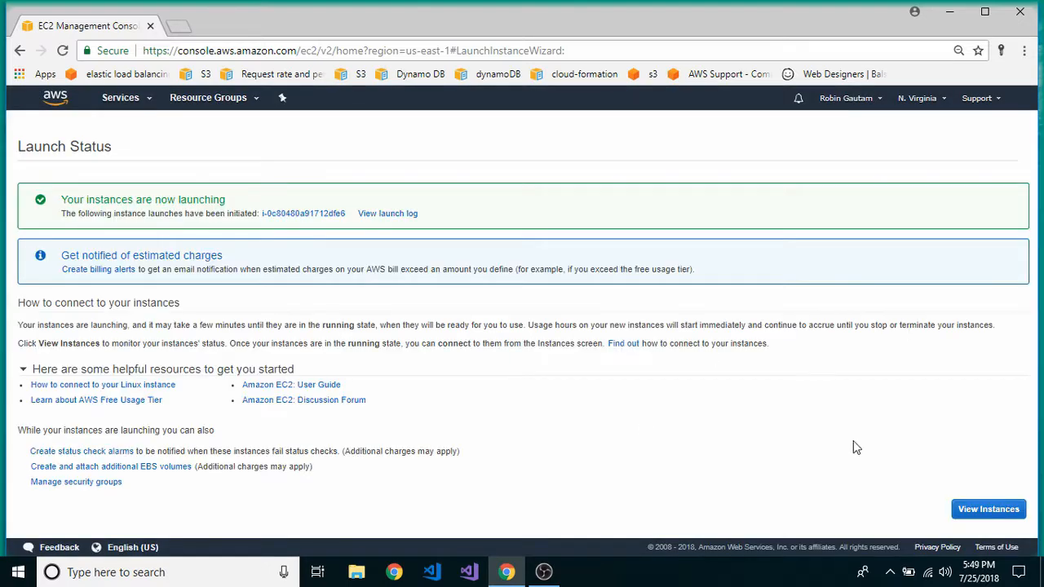
pyautogui.click(987, 509)
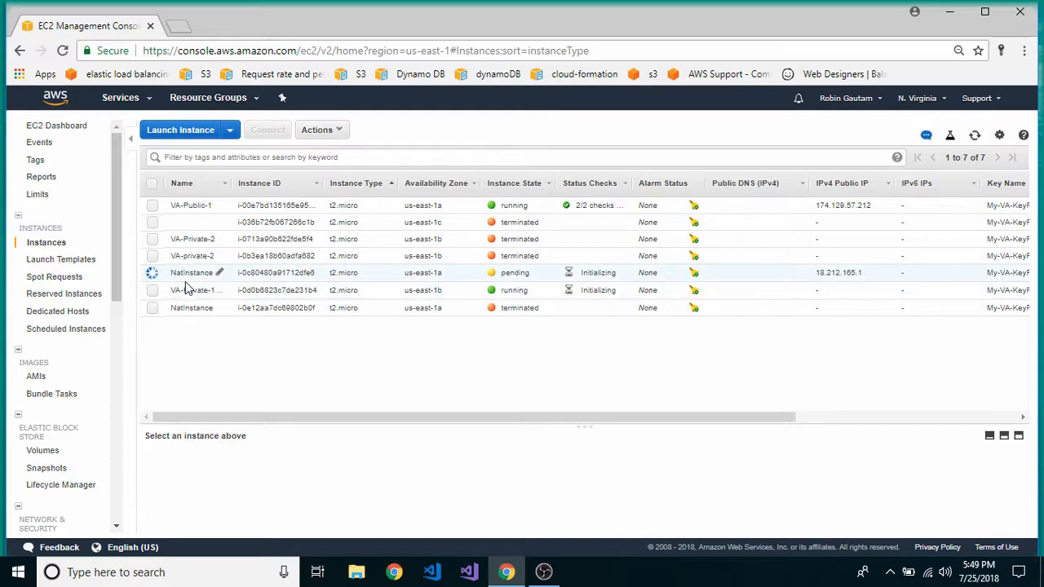
# Switch to the VPC service and show its route tables.
pyautogui.click(121, 98)
pyautogui.write('VPC')
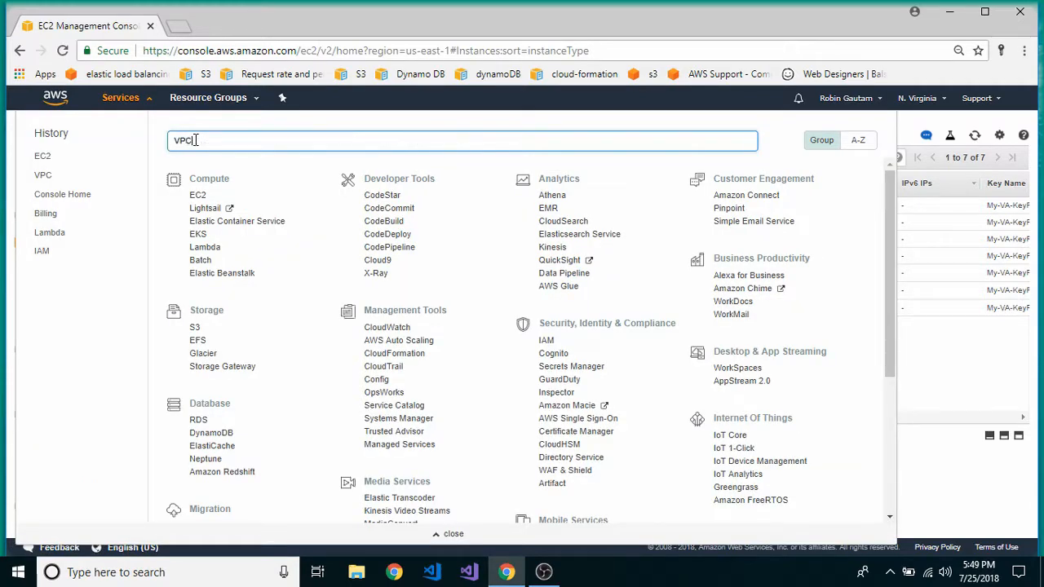
pyautogui.press('Return')
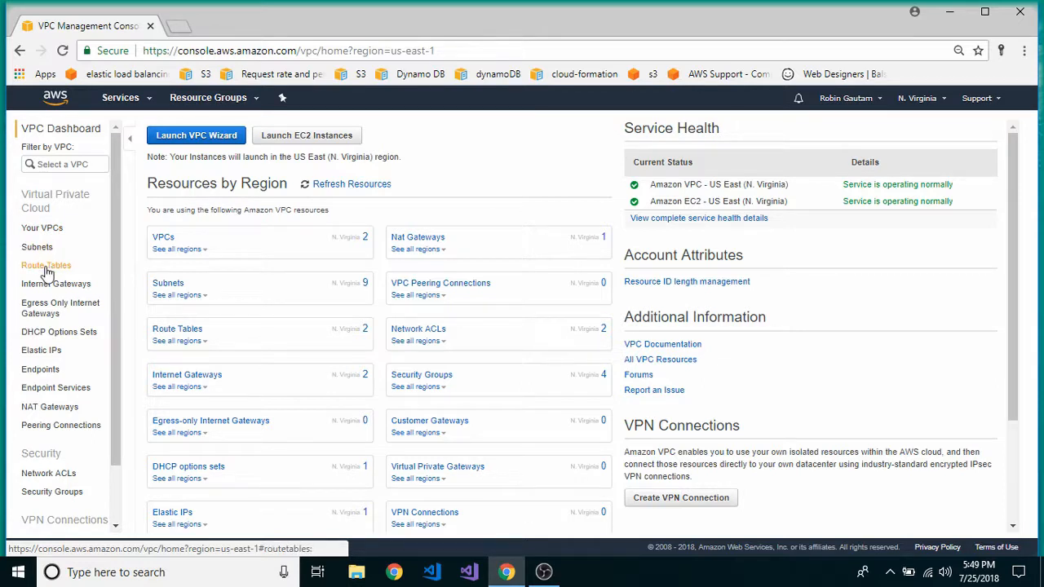
pyautogui.click(46, 267)
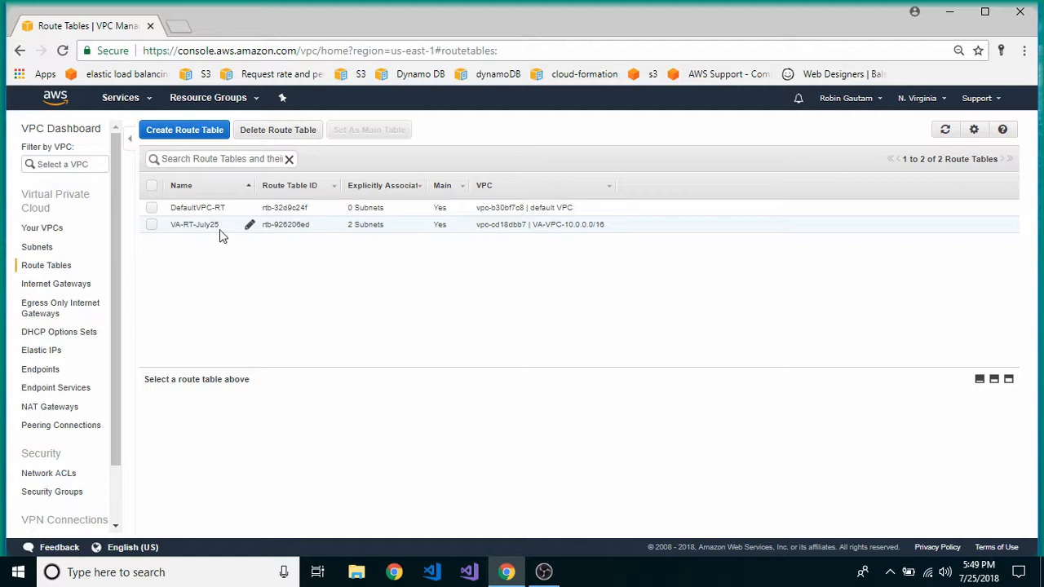
# Create a route table named VA-Private-RT in the VPC VA-VPC-10.0.0.0/16.
pyautogui.click(181, 132)
pyautogui.click(533, 254)
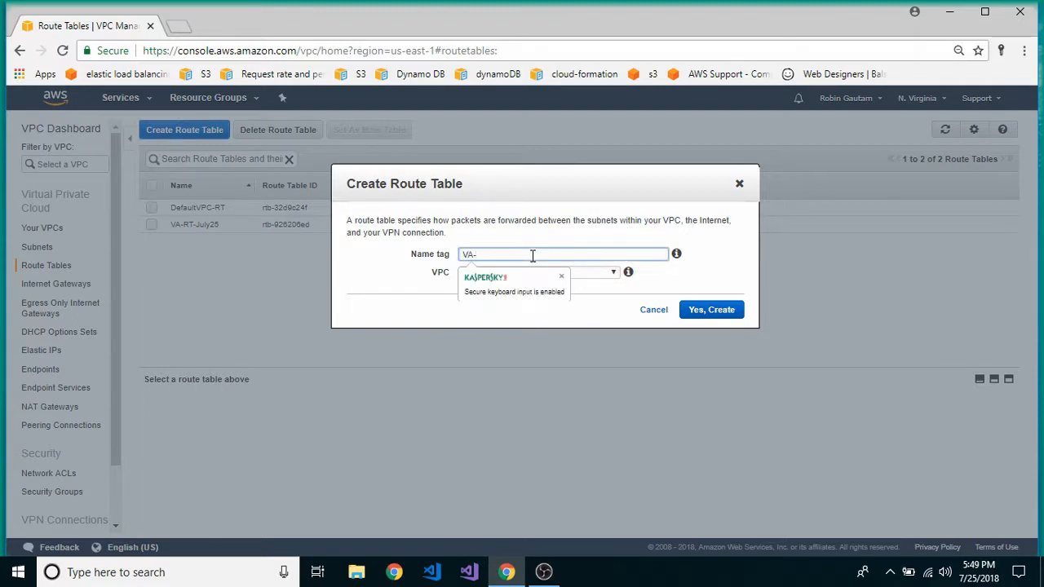
pyautogui.write('VA-Private-RT')
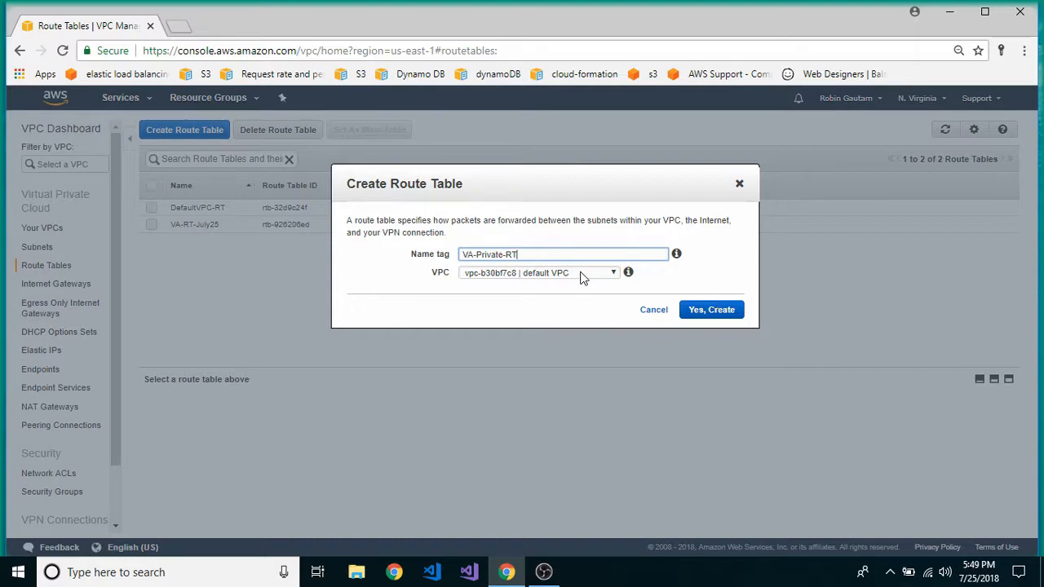
pyautogui.click(580, 274)
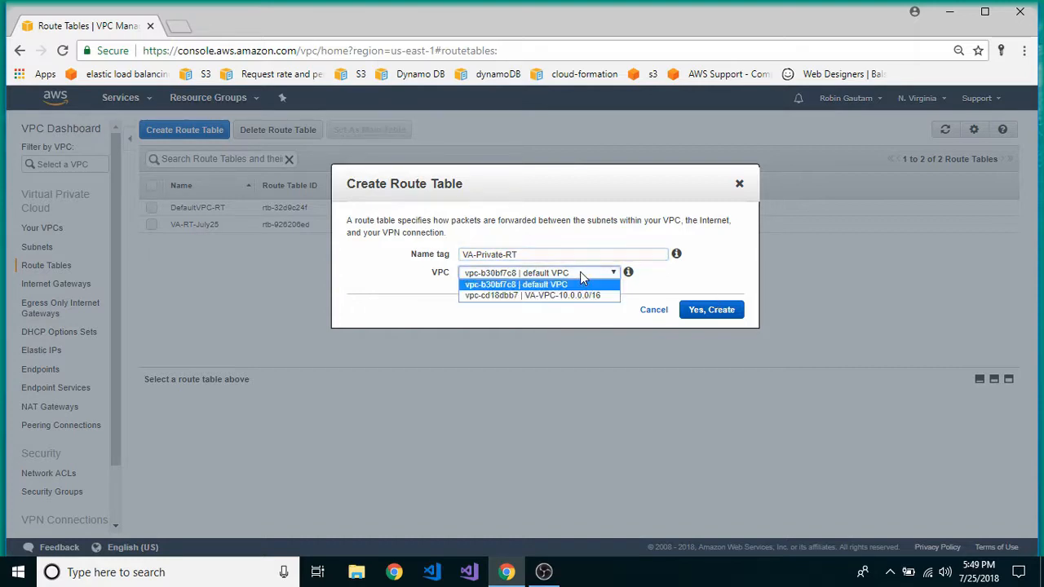
pyautogui.click(569, 296)
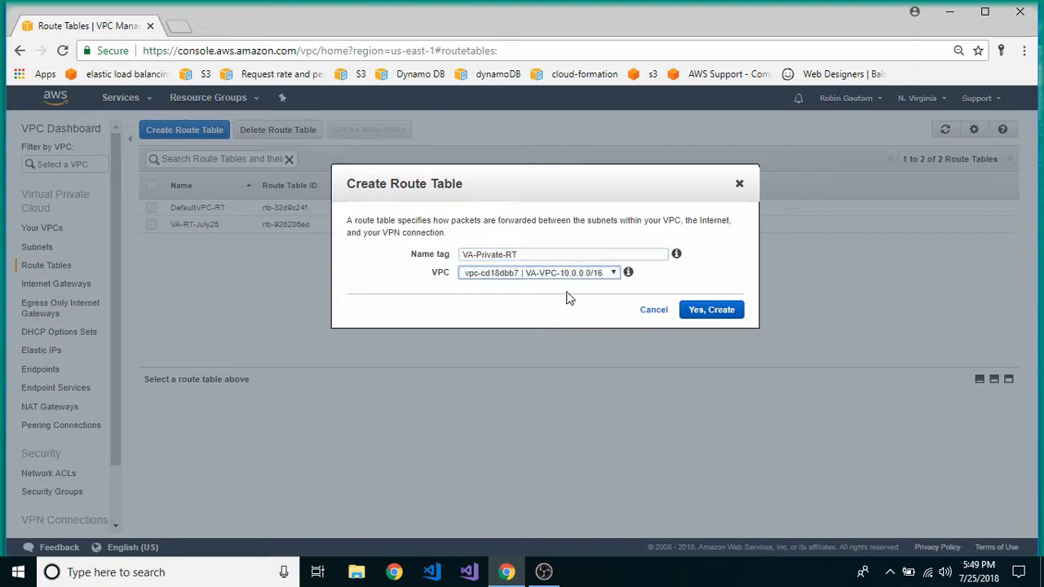
pyautogui.click(723, 313)
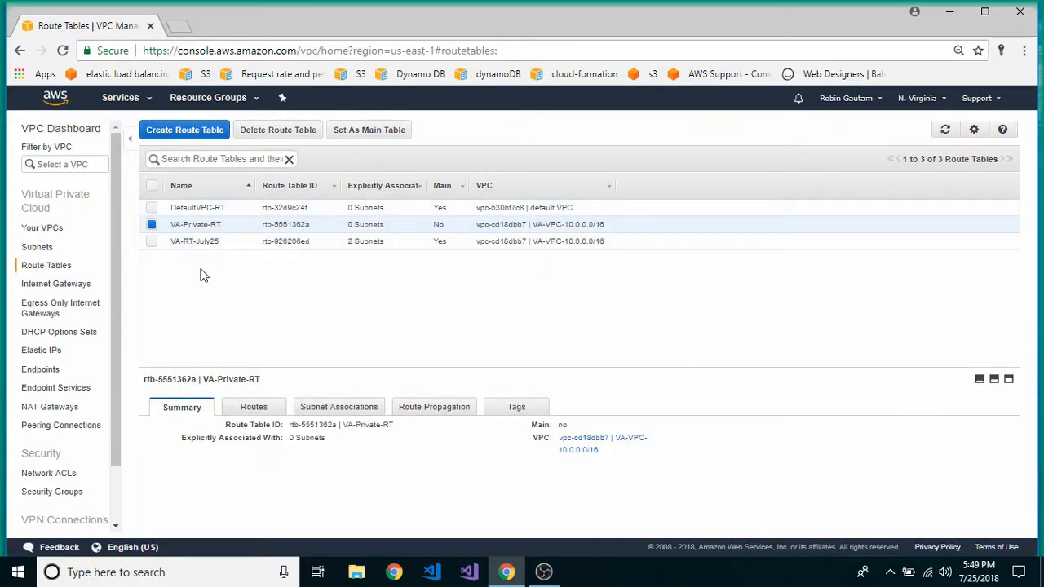
# Add a route to VA-Private-RT with destination 0.0.0.0/0 and target nat-0e8f0a8c5b6803eac, and save it.
pyautogui.click(254, 408)
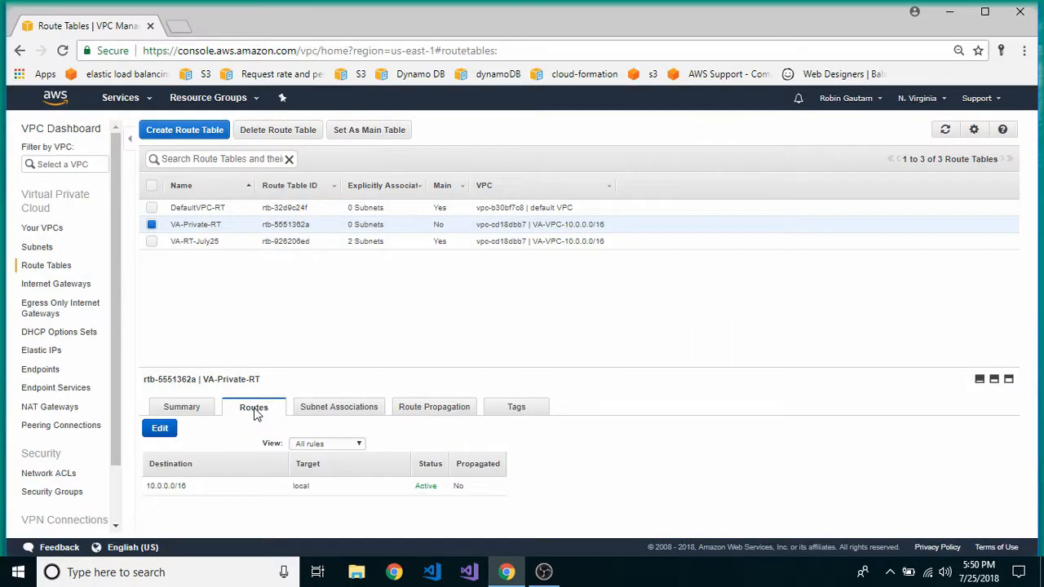
pyautogui.click(157, 432)
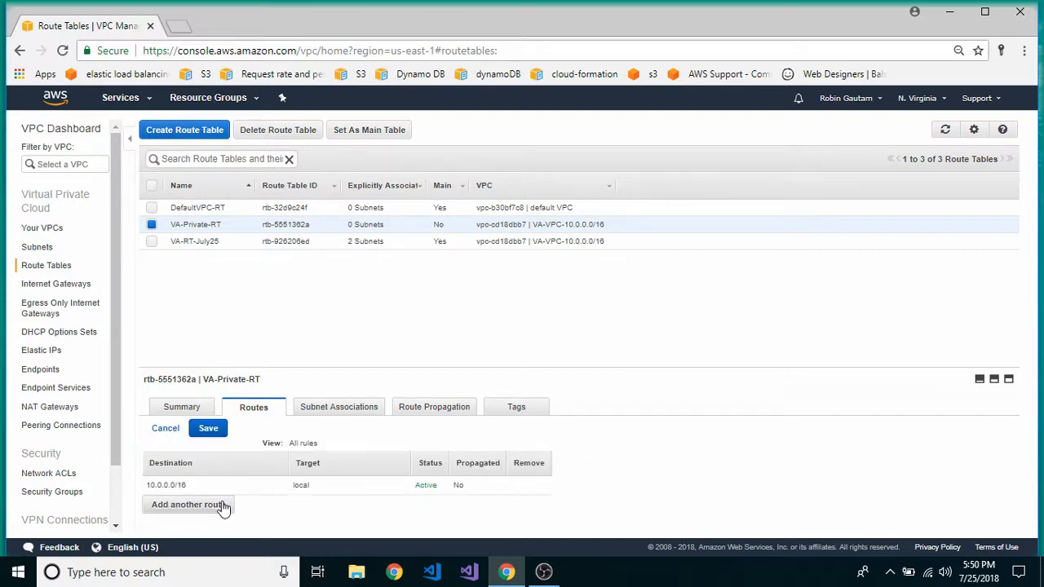
pyautogui.click(221, 504)
pyautogui.click(206, 506)
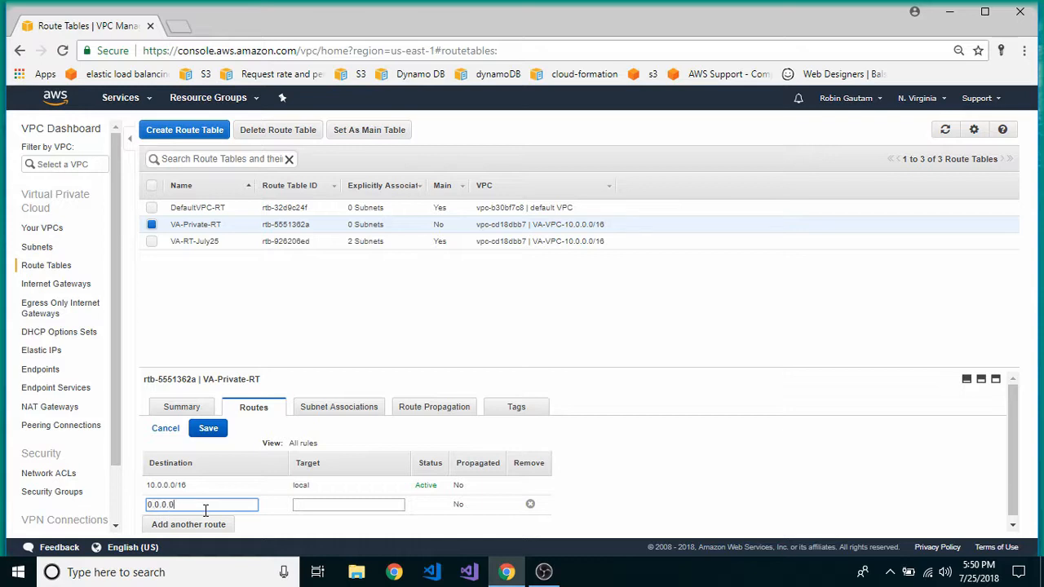
pyautogui.click(336, 505)
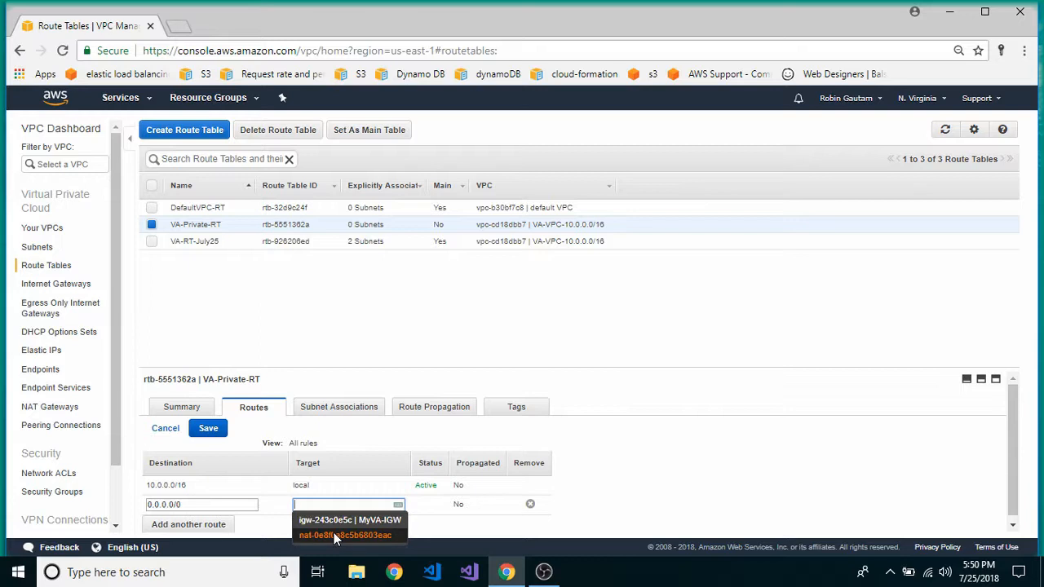
pyautogui.click(325, 540)
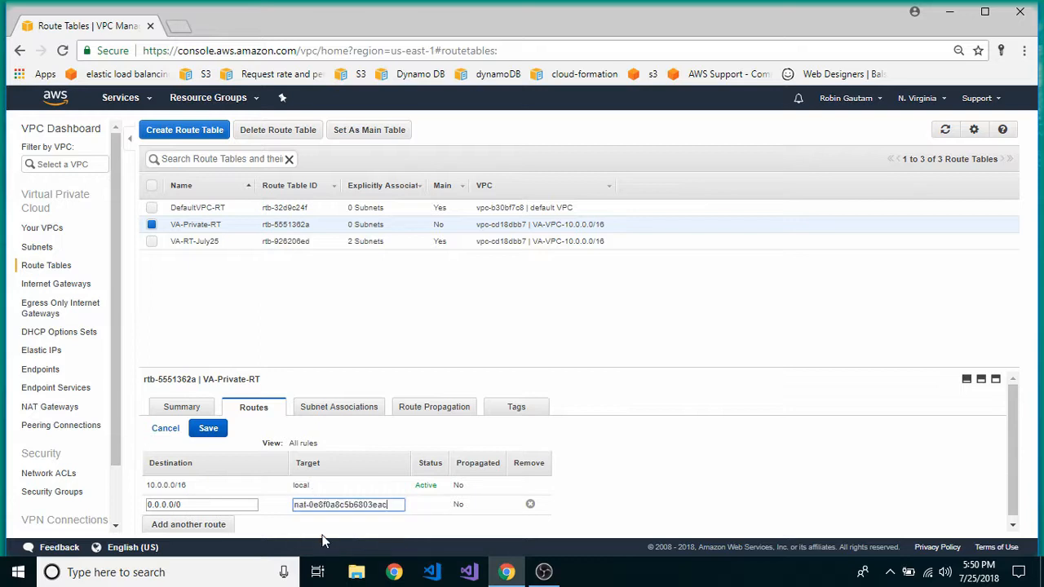
pyautogui.click(217, 433)
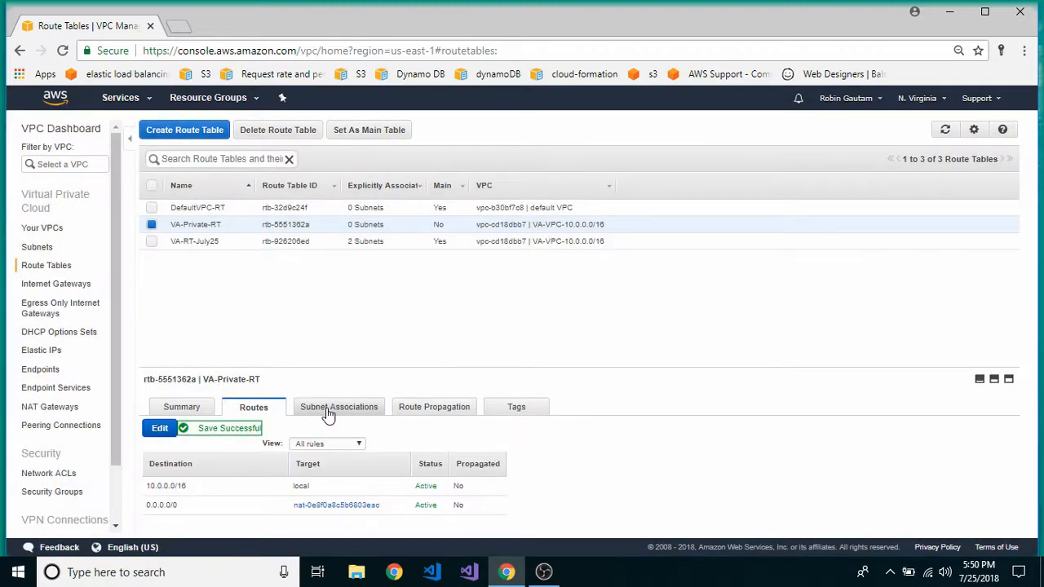
# Associate the subnet VA-Private-10.0.2.0/24 with the VA-Private-RT route table and save the association.
pyautogui.click(328, 411)
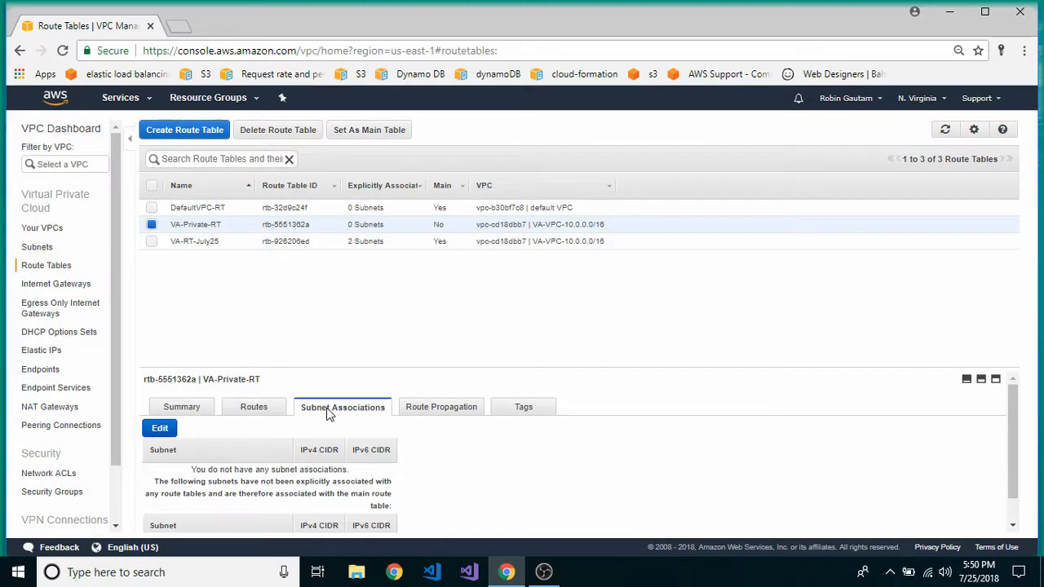
pyautogui.click(159, 427)
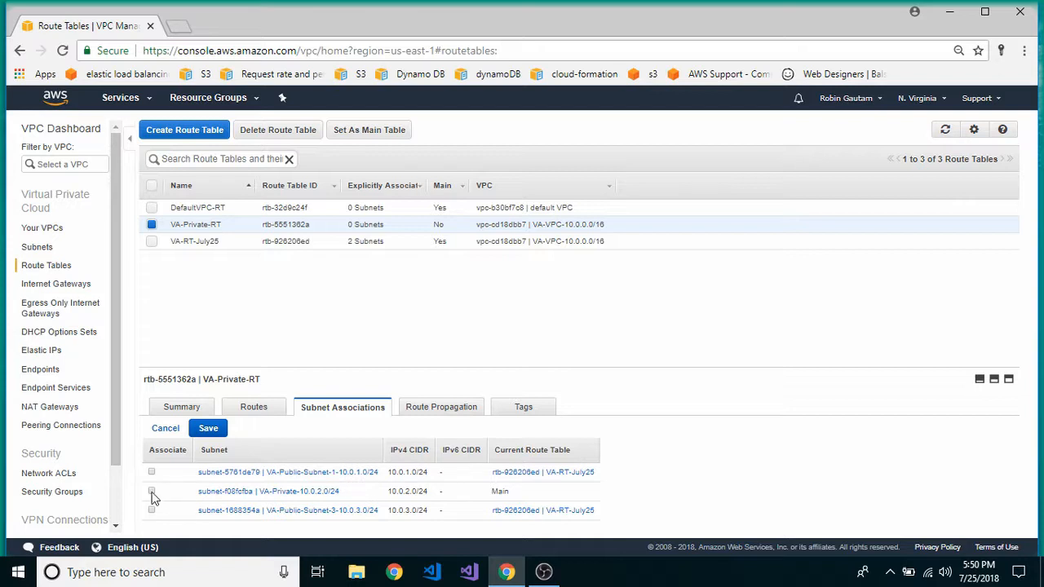
pyautogui.click(208, 428)
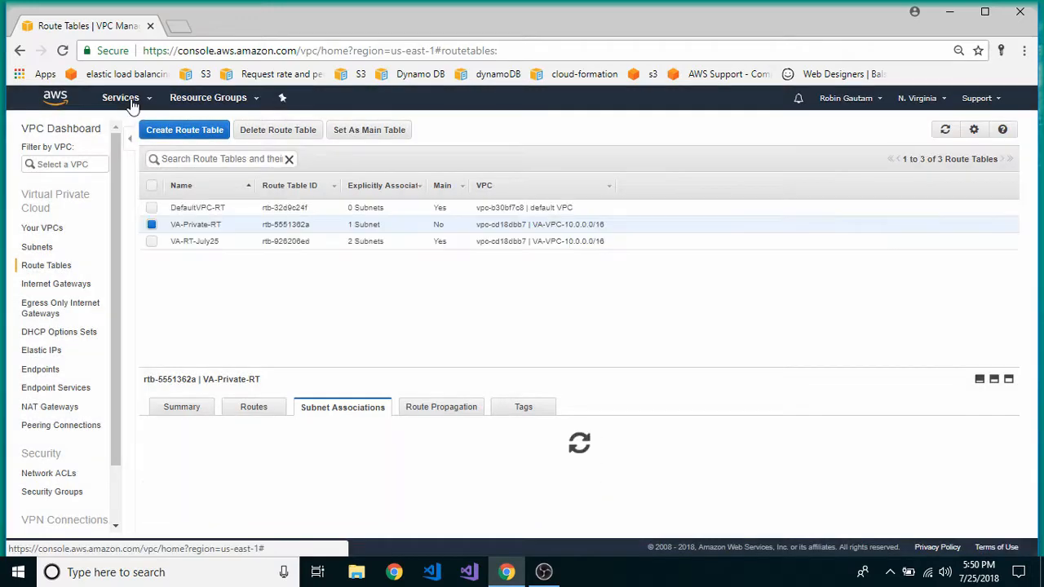
# Switch to the EC2 service and show its running instances.
pyautogui.click(130, 98)
pyautogui.click(197, 197)
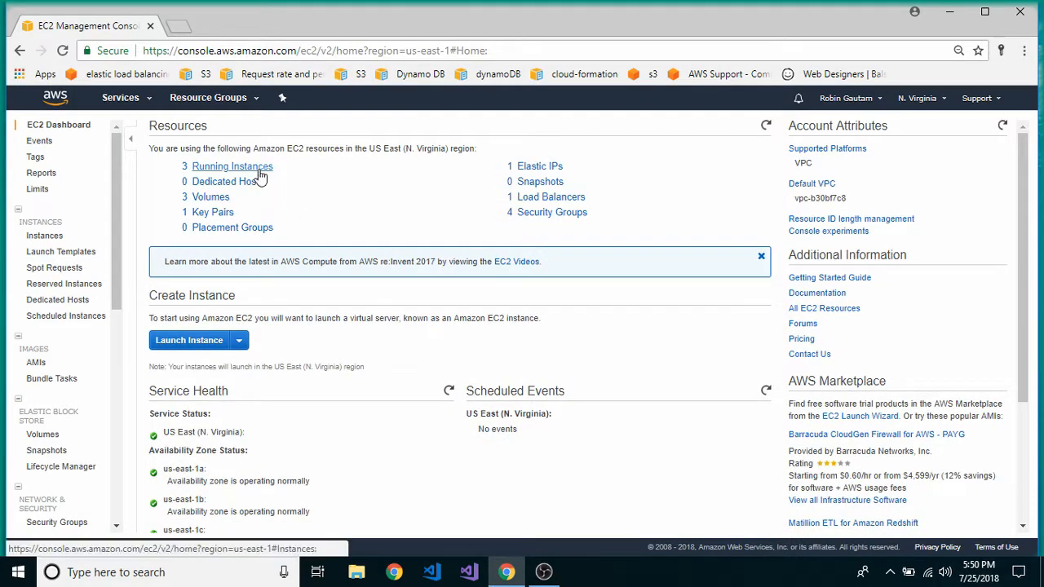
pyautogui.click(239, 168)
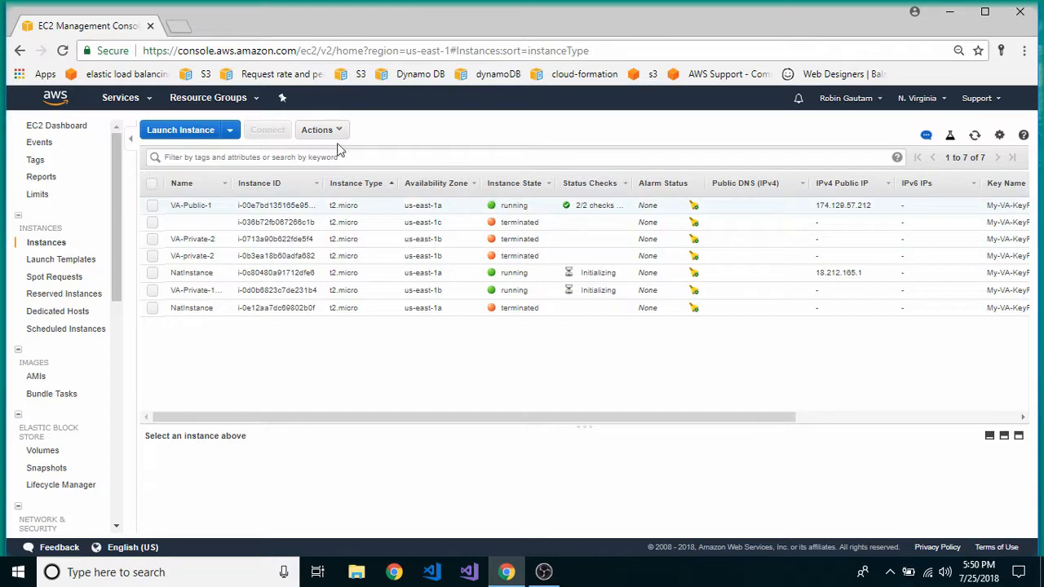
# Download the remote desktop file for the VA-Public-1 instance and open it, moving the credentials prompt clear of the connection details.
pyautogui.click(154, 206)
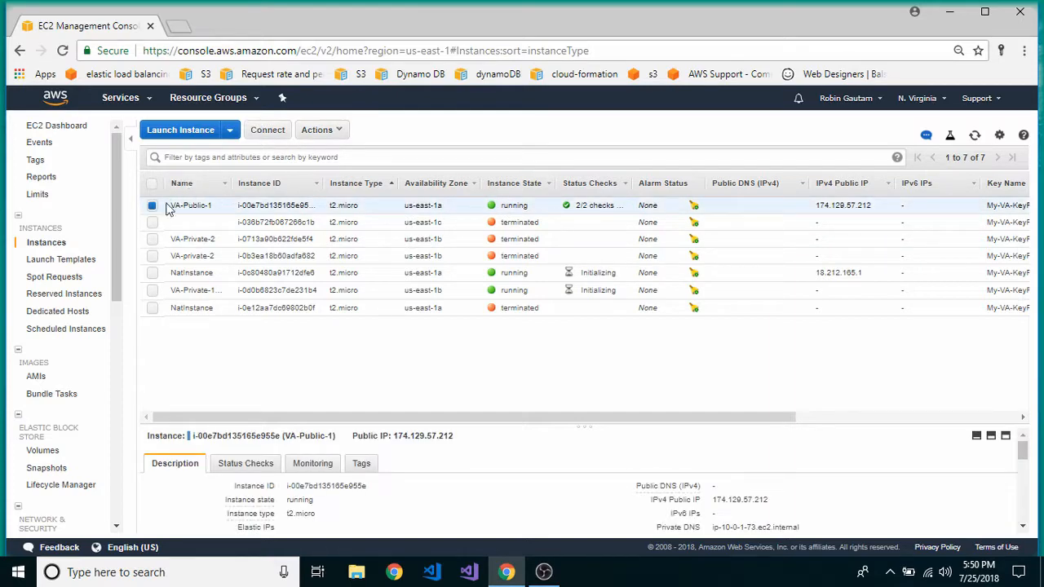
pyautogui.click(261, 133)
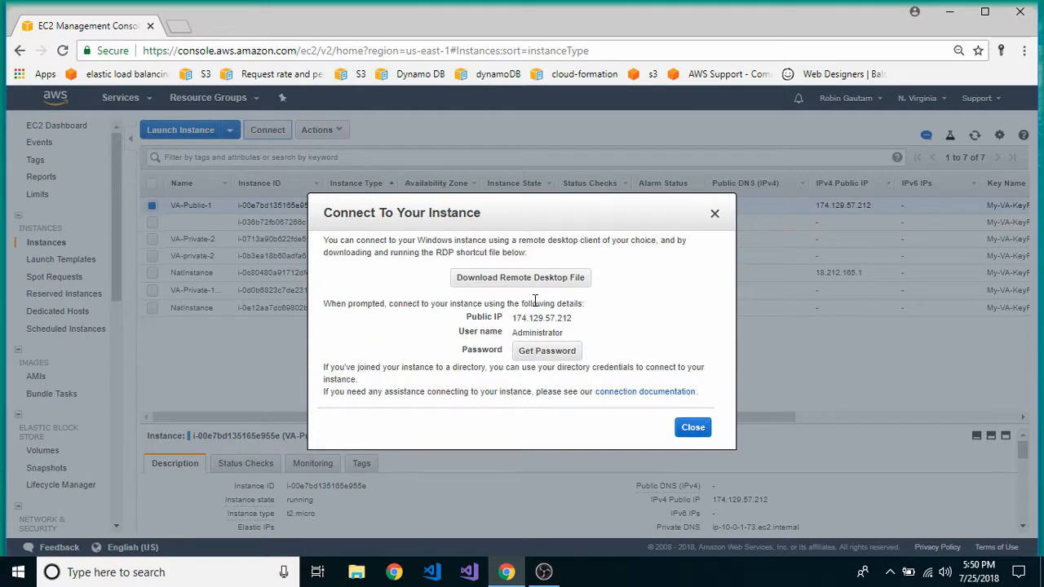
pyautogui.click(524, 277)
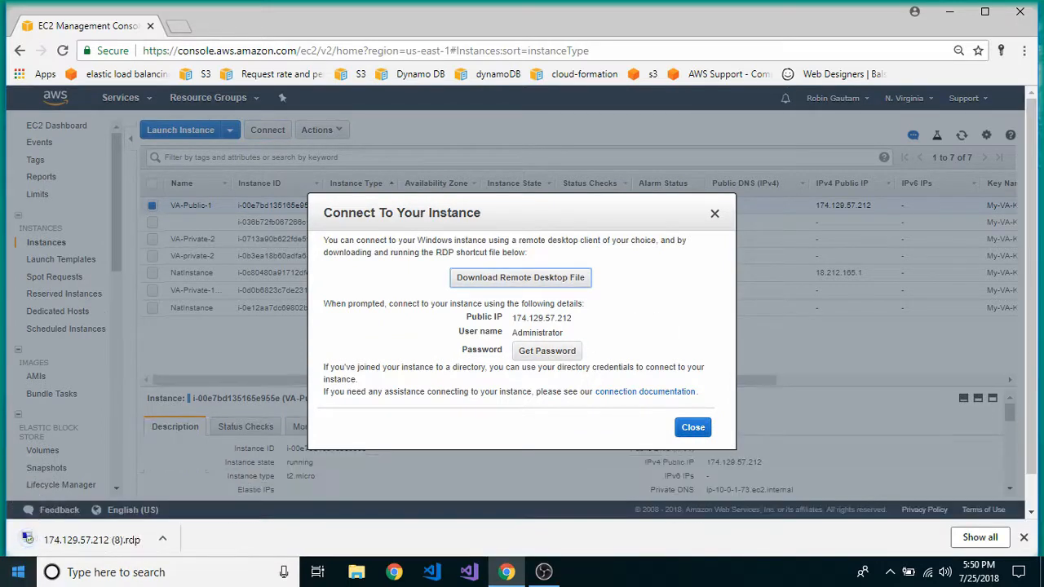
pyautogui.click(85, 540)
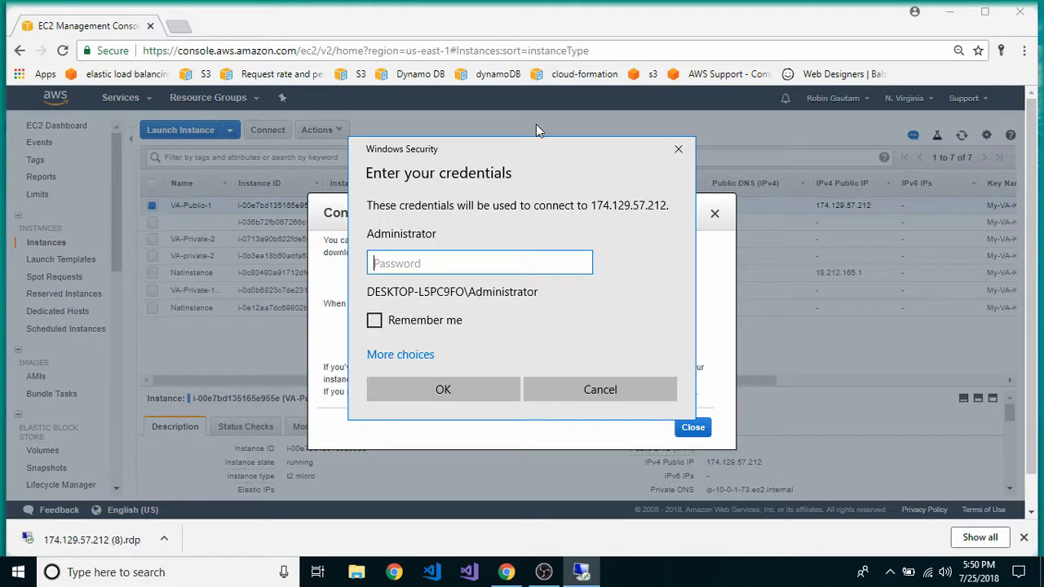
pyautogui.moveTo(538, 151); pyautogui.dragTo(214, 121)
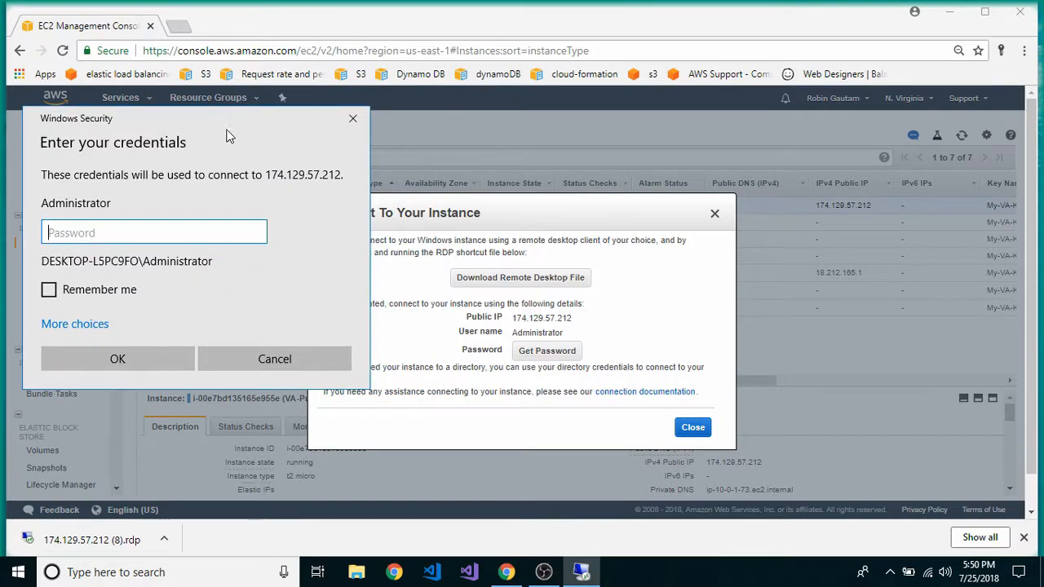
# Decrypt the Administrator password of VA-Public-1 using the key pair file My-VA-KeyPair-July25.pem from Downloads.
pyautogui.click(562, 358)
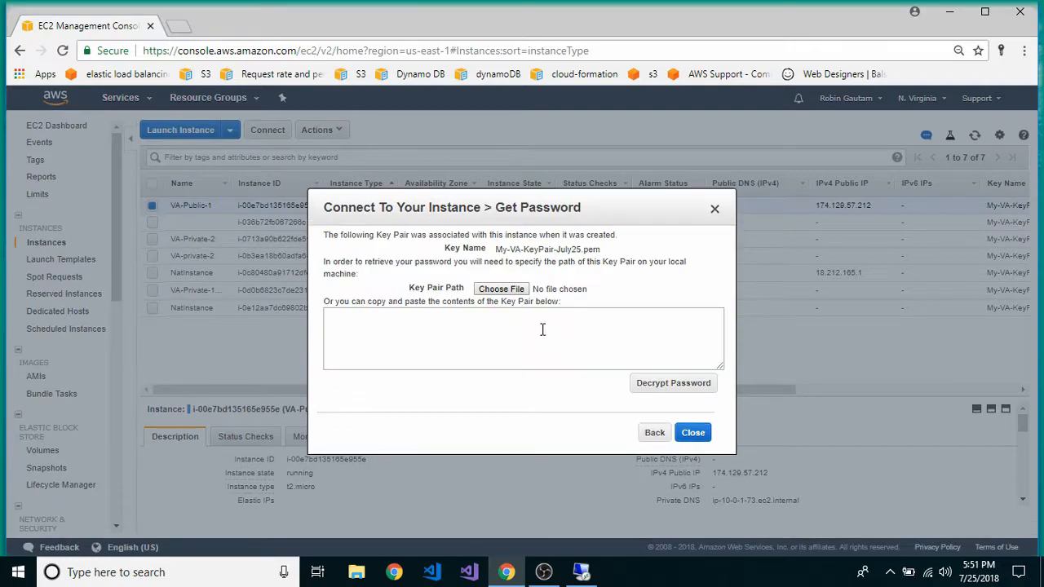
pyautogui.click(500, 289)
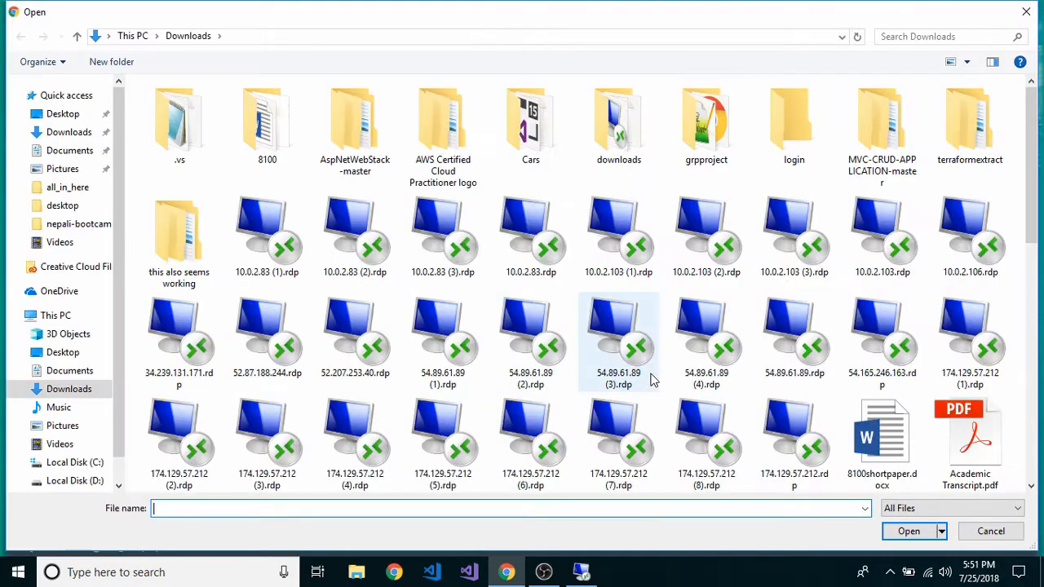
pyautogui.scroll(-10, 652, 380)
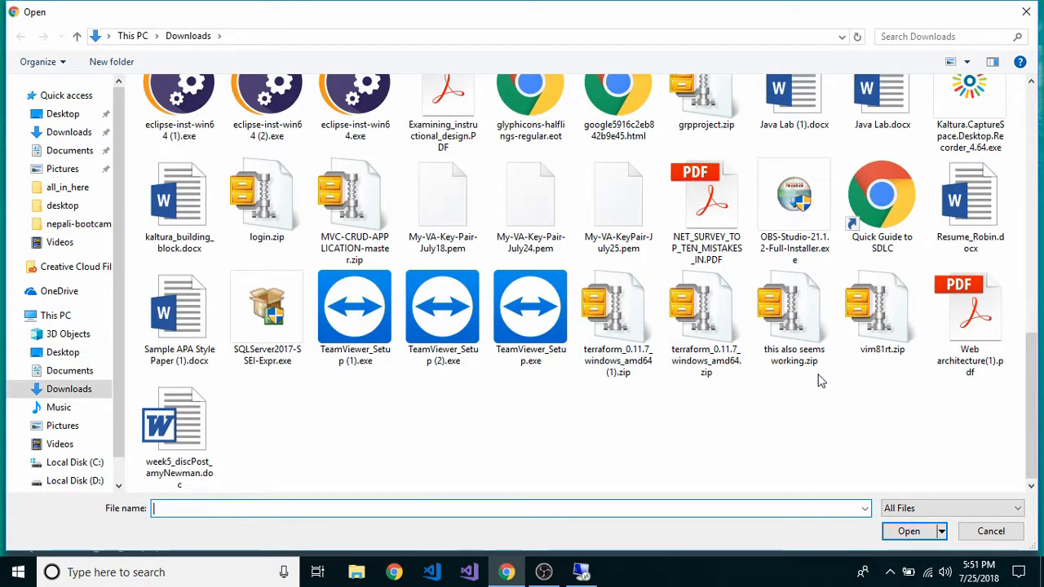
pyautogui.click(639, 214)
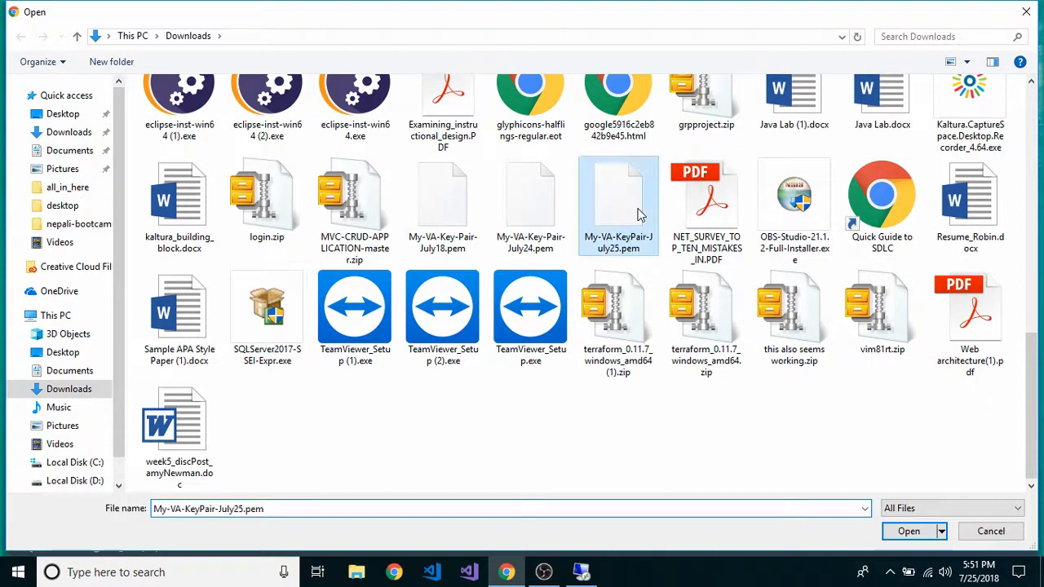
pyautogui.doubleClick(638, 214)
pyautogui.click(672, 391)
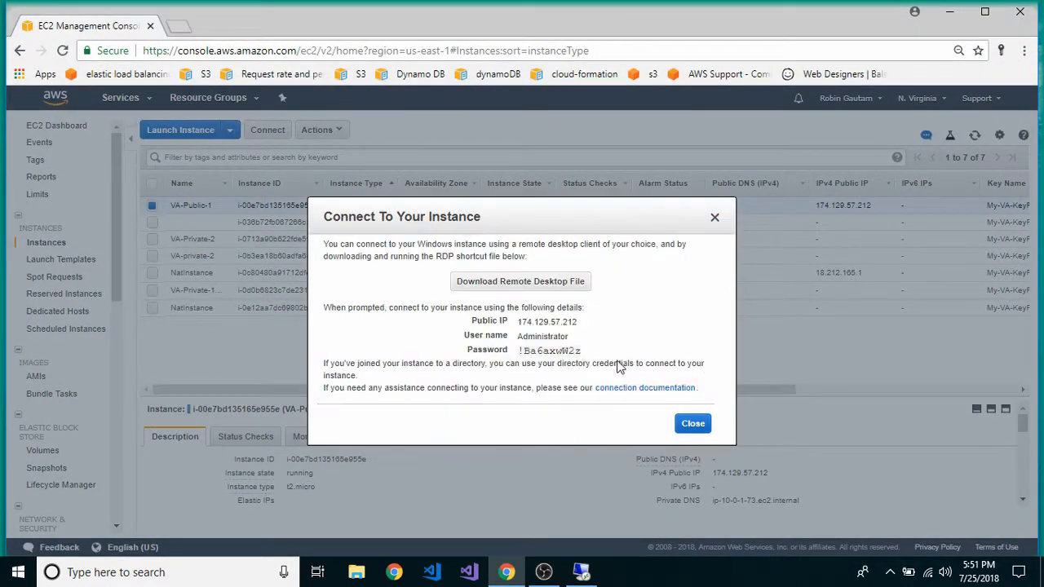
# Copy the decrypted password into the credentials prompt for VA-Public-1 and connect despite the certificate warning.
pyautogui.moveTo(581, 350); pyautogui.dragTo(513, 359)
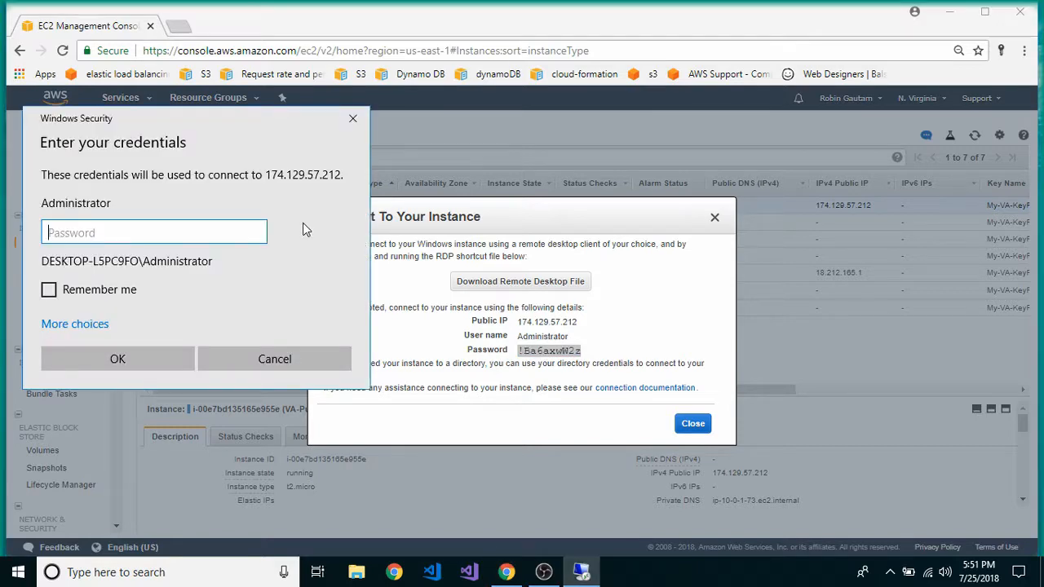
pyautogui.hotkey('ctrl', 'v')
pyautogui.press('Return')
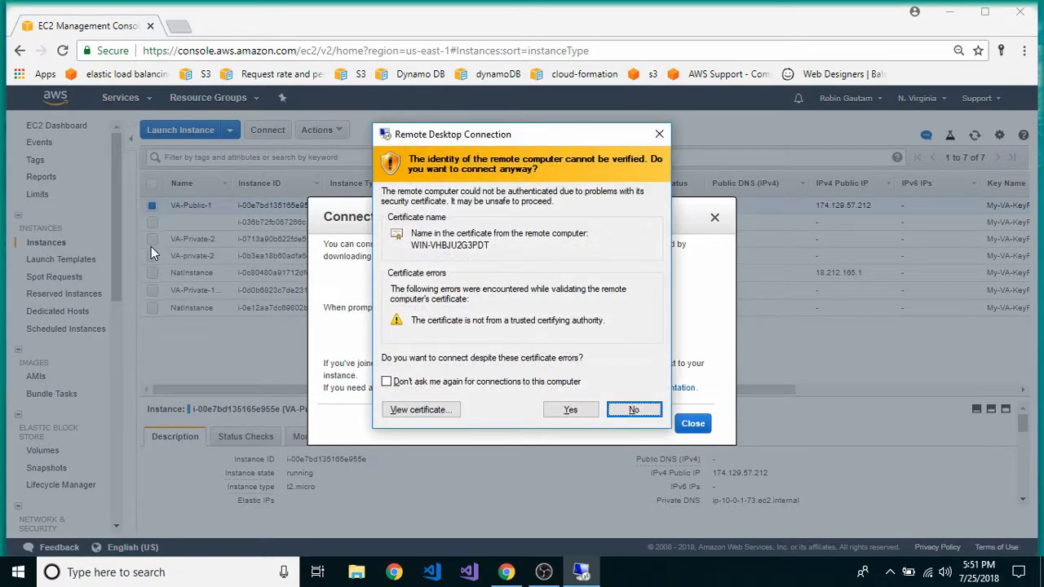
pyautogui.press('Return')
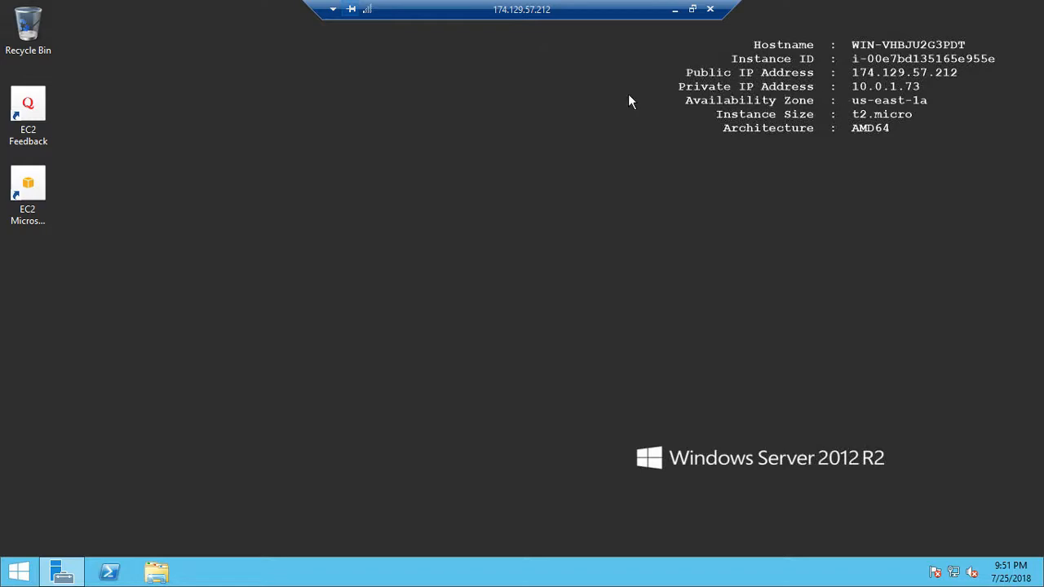
# Find and open Remote Desktop Connection on the VA-Public-1 server and expand its connection options.
pyautogui.click(11, 577)
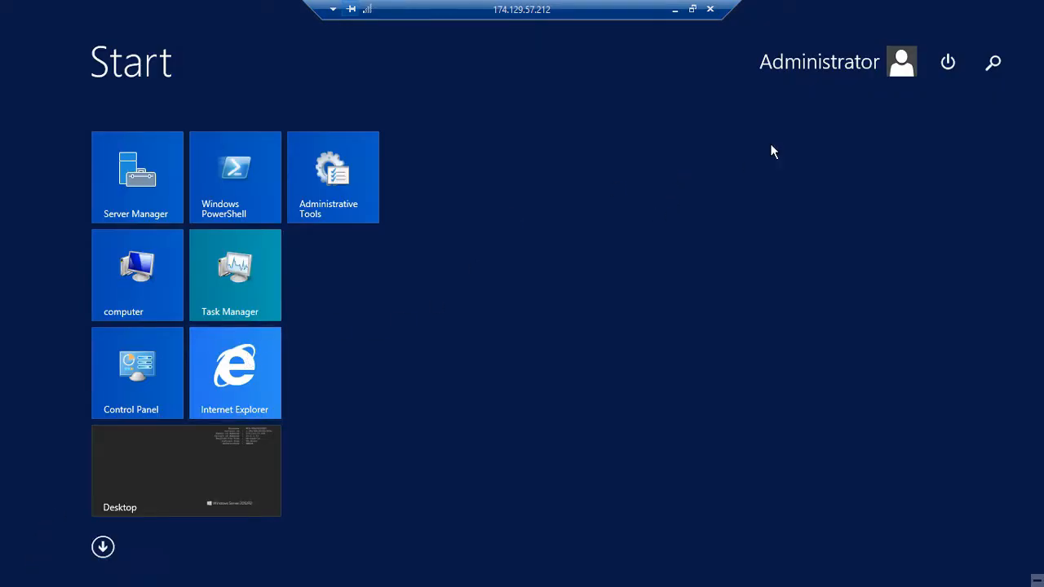
pyautogui.click(992, 63)
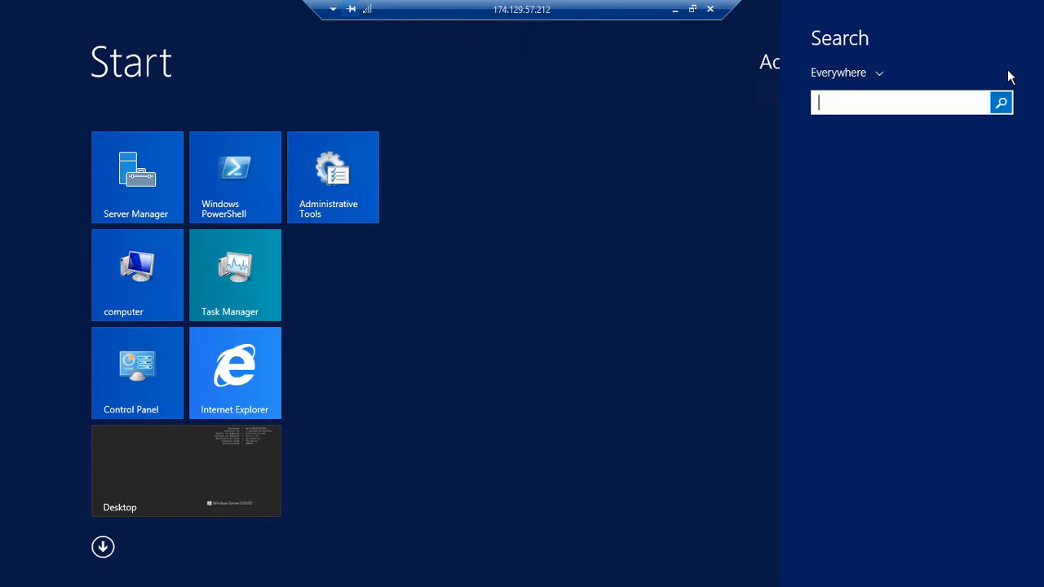
pyautogui.write('Remote Desktop Connection')
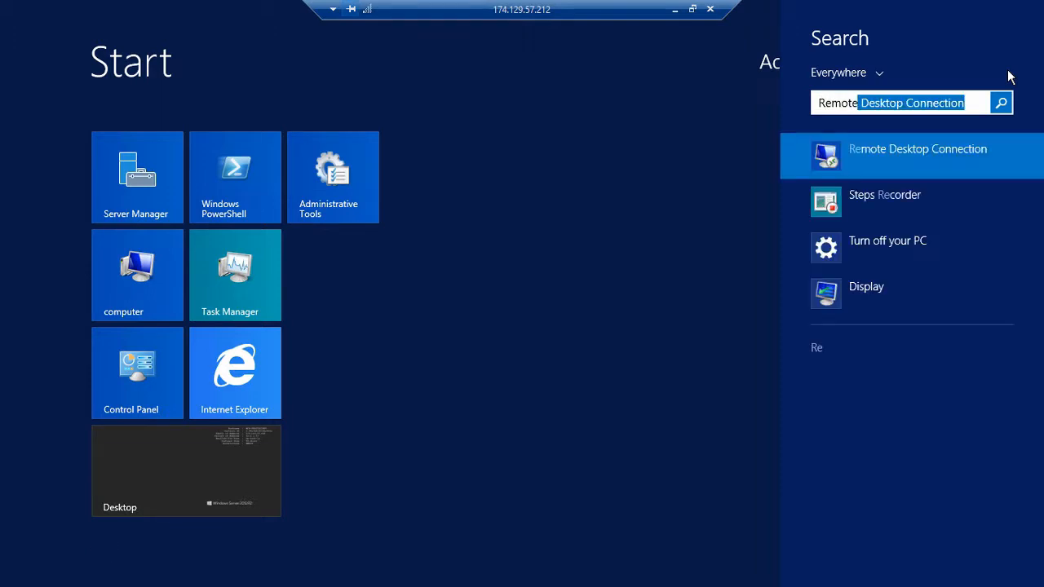
pyautogui.press('Return')
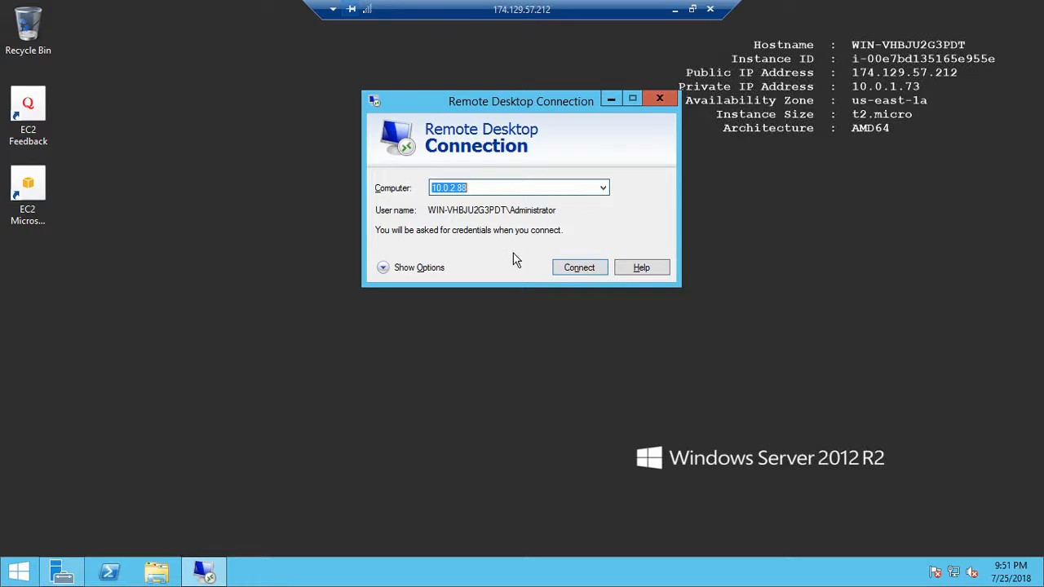
pyautogui.click(382, 268)
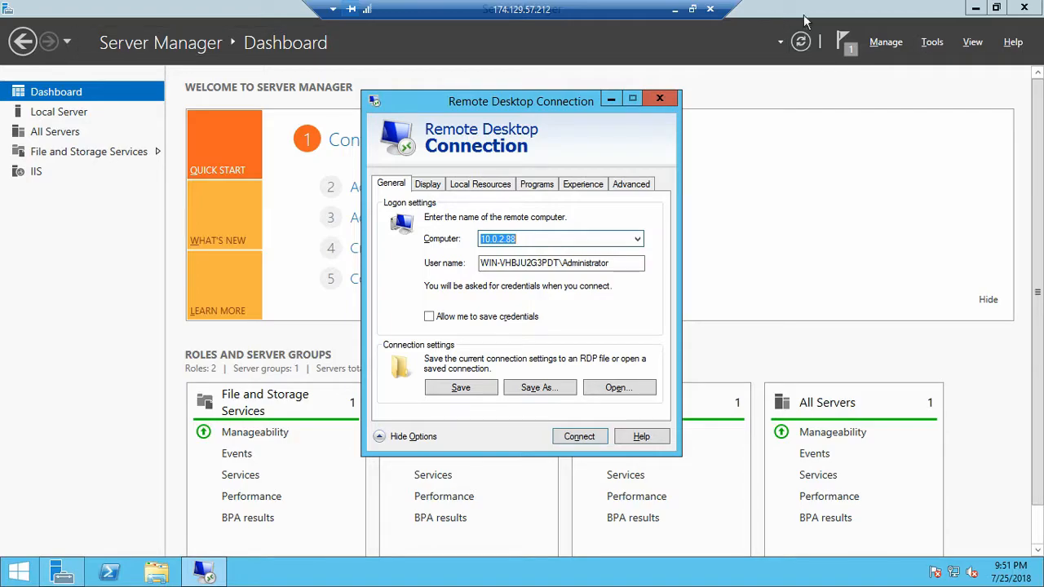
# Return to the EC2 console, select the running VA-Private-10.0.2.0/24 instance, and copy its private IP from the description.
pyautogui.click(674, 9)
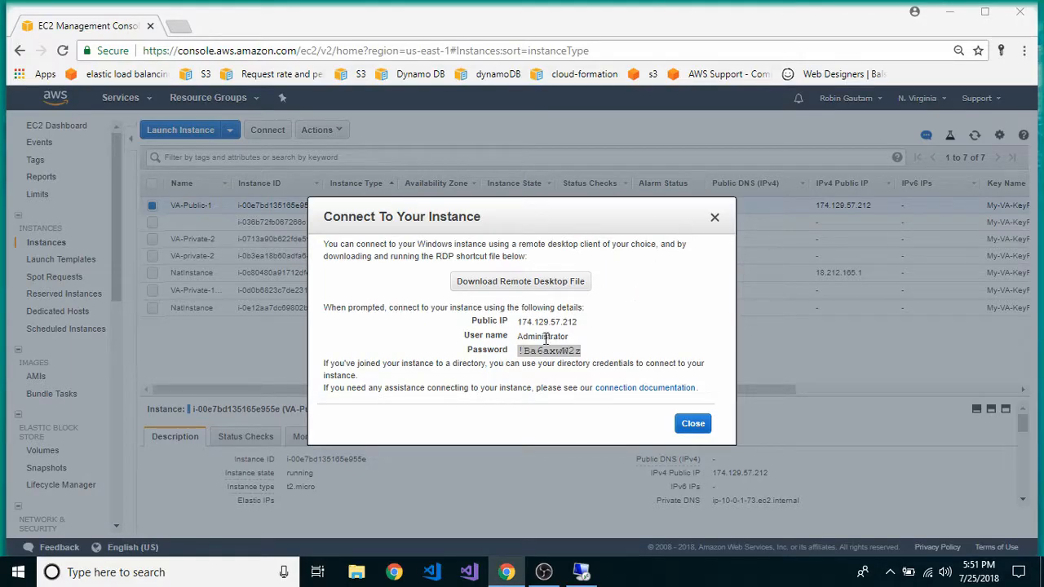
pyautogui.click(717, 219)
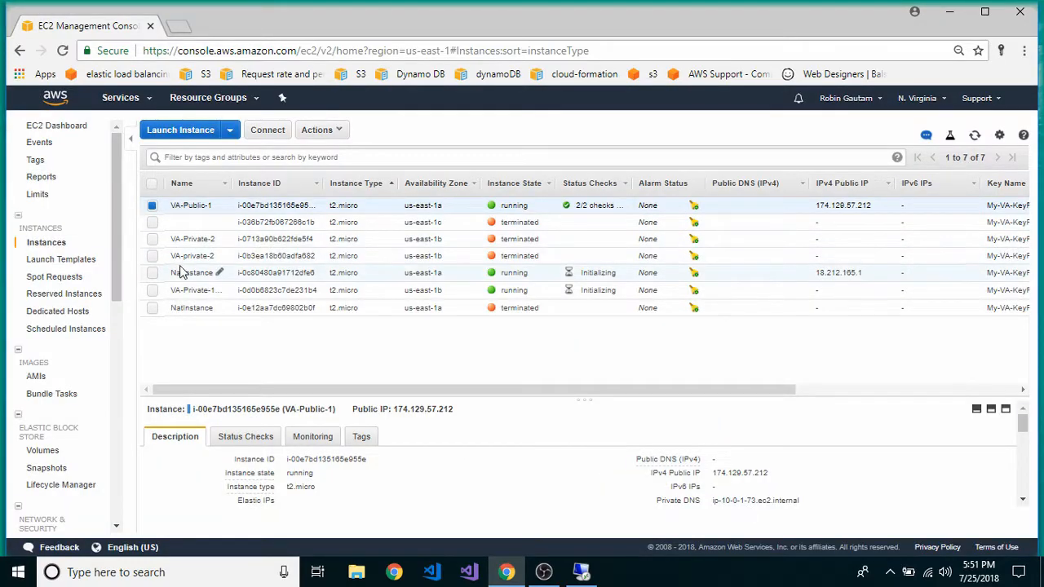
pyautogui.click(168, 292)
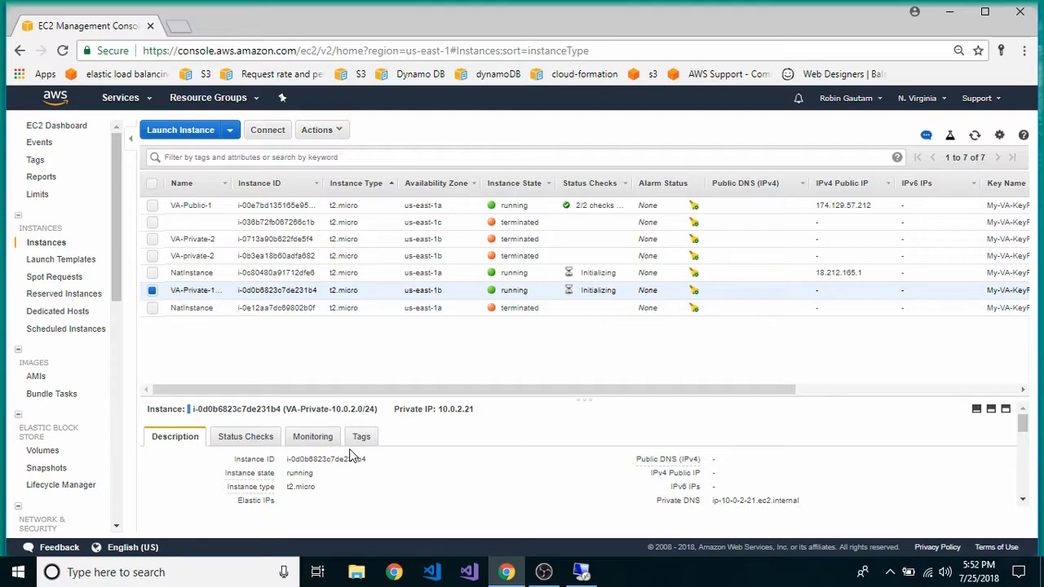
pyautogui.scroll(-5, 349, 456)
pyautogui.scroll(3, 349, 454)
pyautogui.scroll(-1, 349, 458)
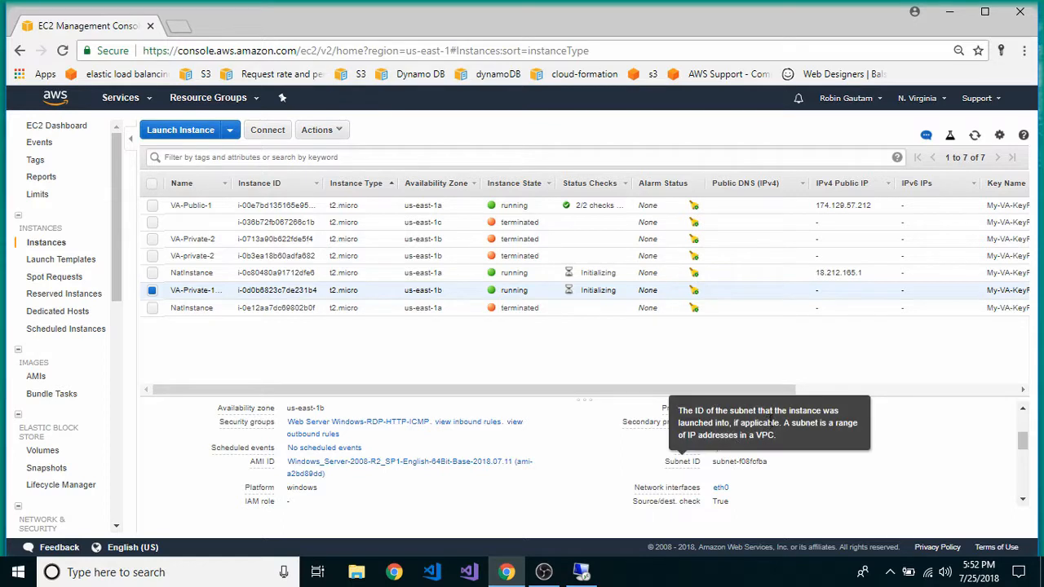
pyautogui.scroll(1, 757, 473)
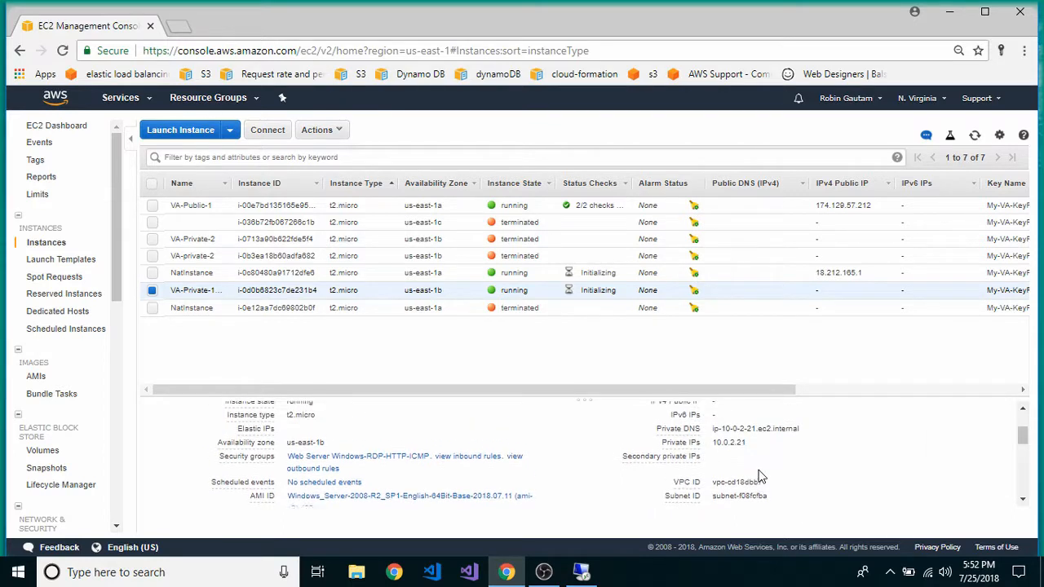
pyautogui.scroll(-3, 757, 473)
pyautogui.scroll(4, 757, 458)
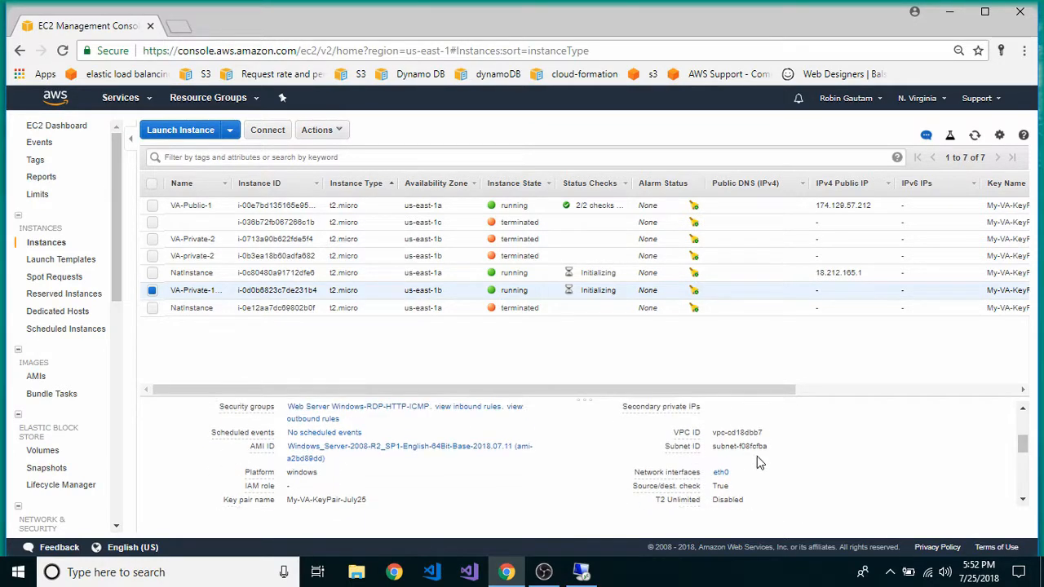
pyautogui.scroll(-1, 757, 459)
pyautogui.scroll(4, 757, 458)
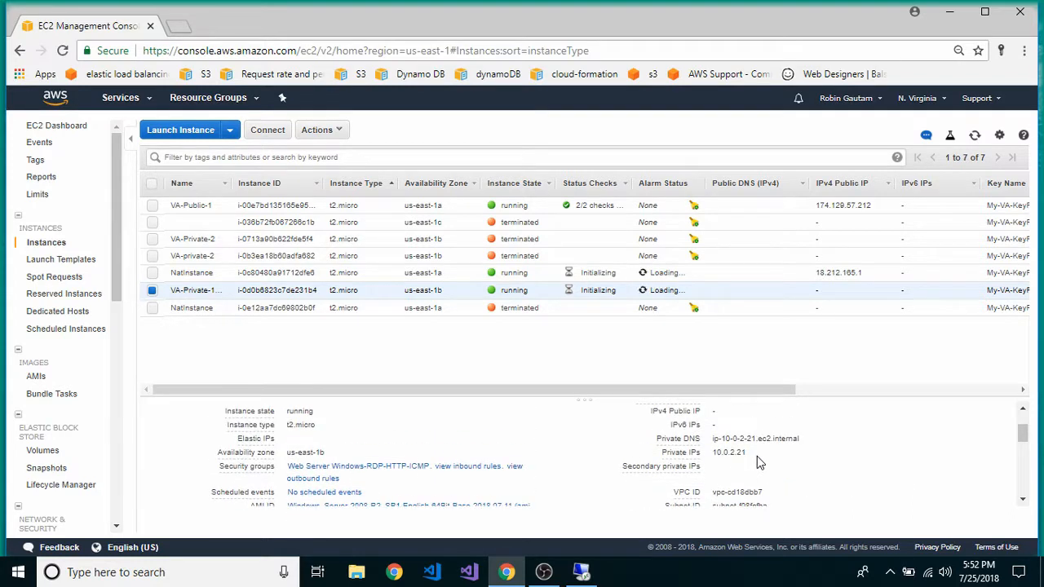
pyautogui.moveTo(745, 453); pyautogui.dragTo(717, 455)
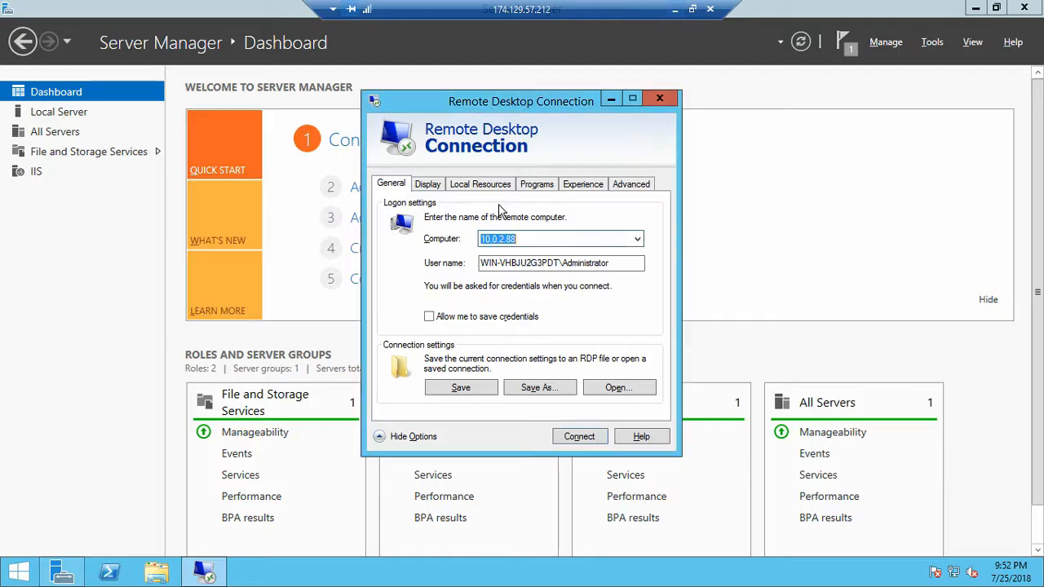
# In the remote server's Remote Desktop Connection, set computer 10.0.2.21 and user name Administrator, and start connecting.
pyautogui.click(507, 264)
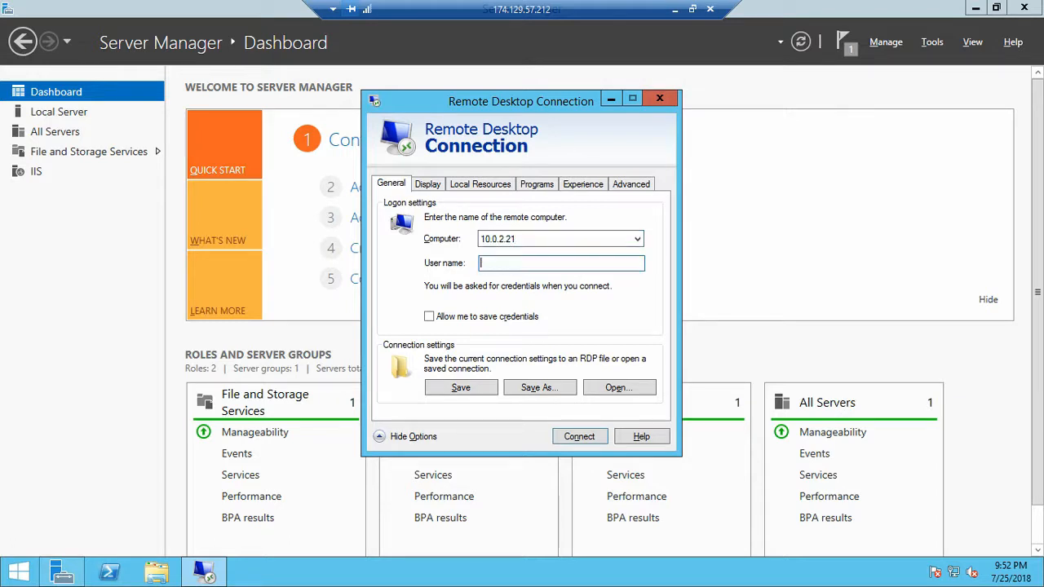
pyautogui.write('Administrator')
pyautogui.press('Return')
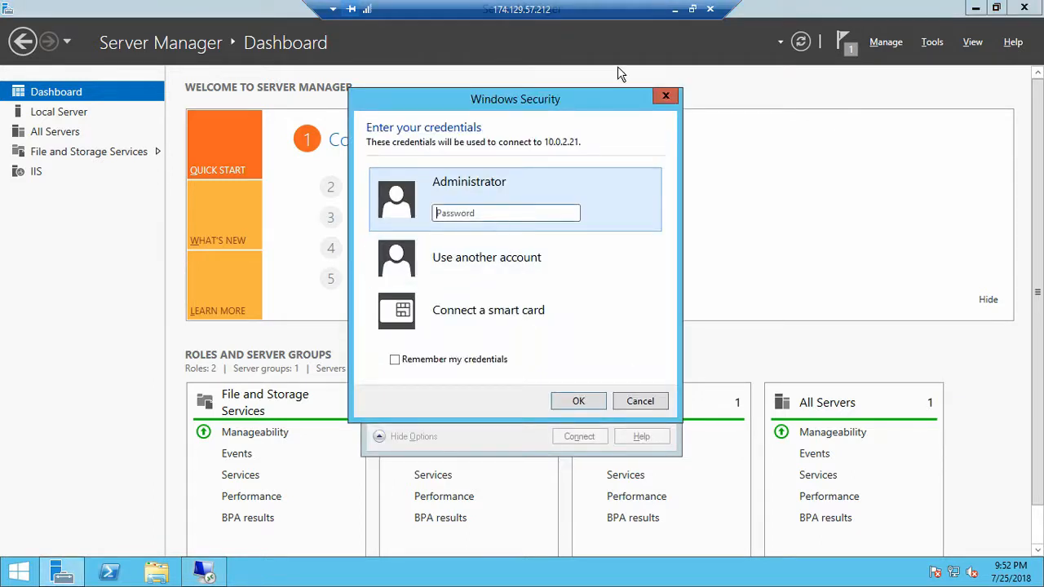
# Return to the EC2 console, decrypt the Administrator password of the selected VA-Private instance using its key pair, and select the password for copying.
pyautogui.click(674, 11)
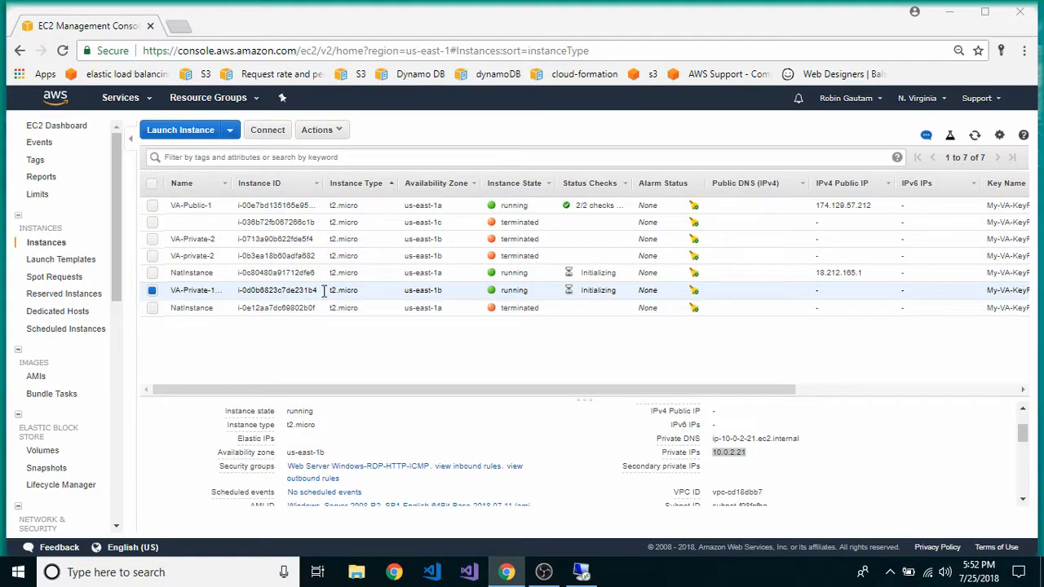
pyautogui.click(270, 131)
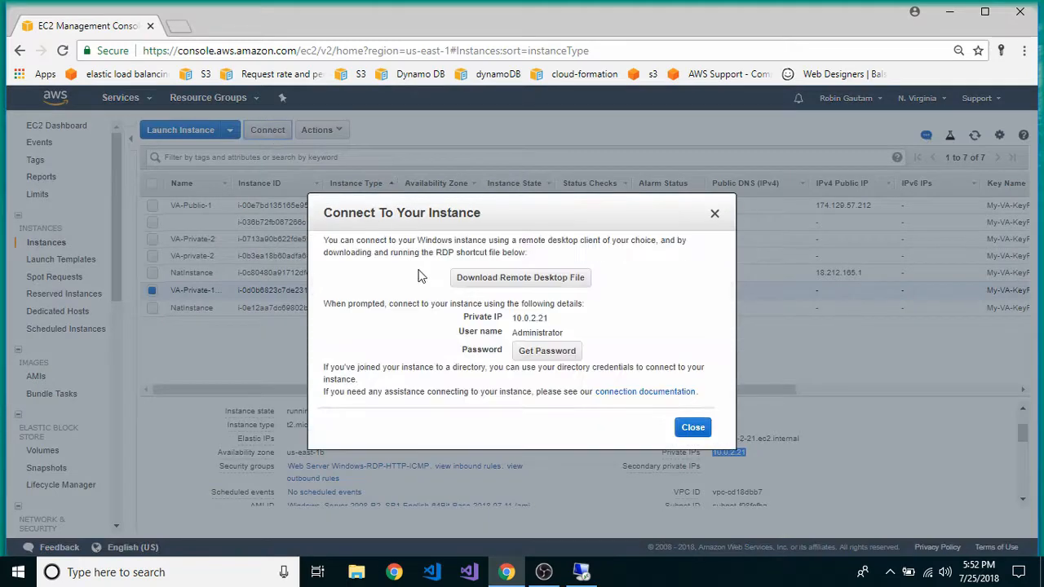
pyautogui.click(534, 352)
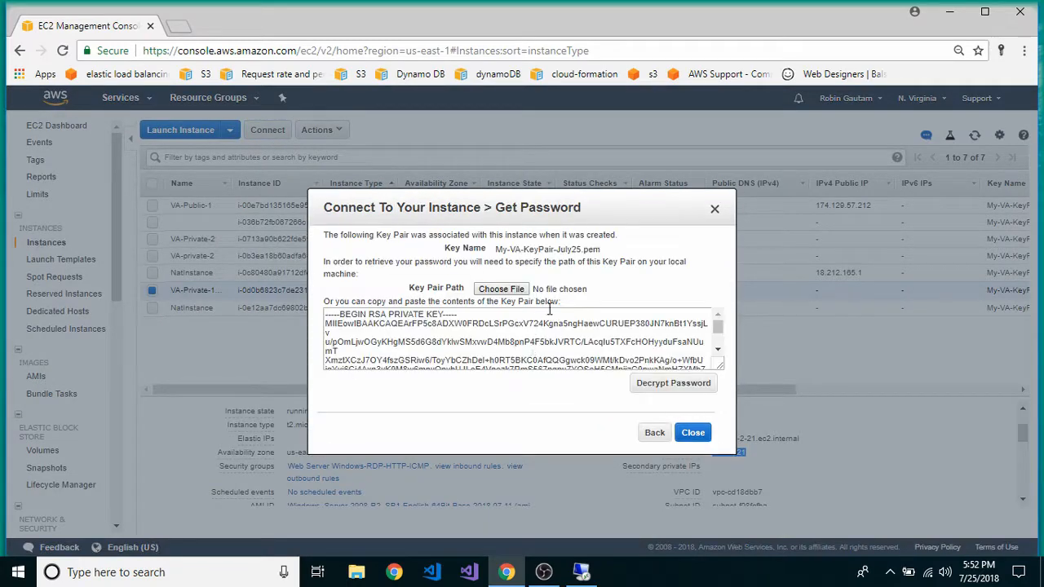
pyautogui.click(639, 382)
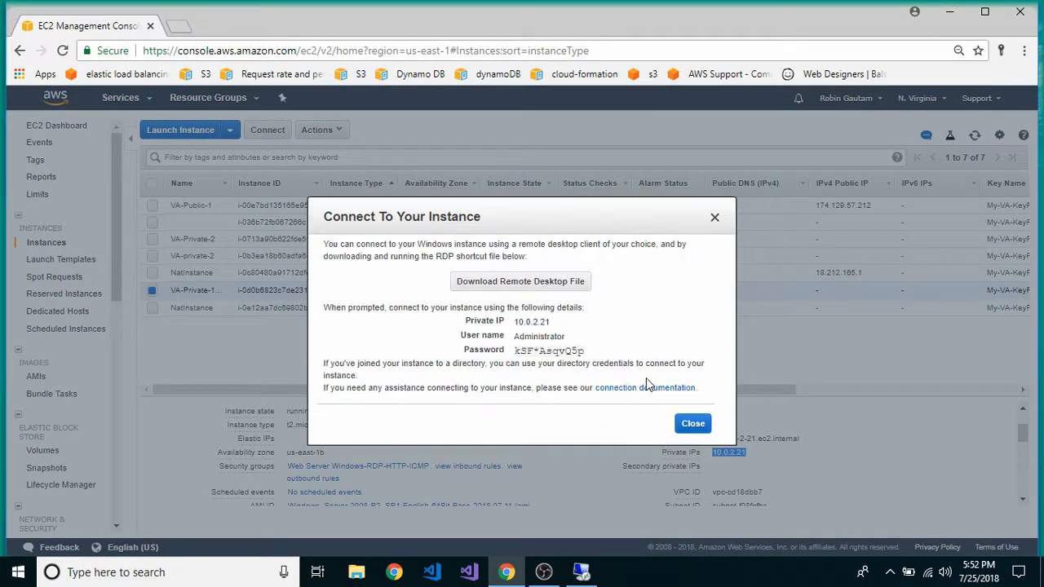
pyautogui.click(585, 354)
pyautogui.moveTo(584, 351); pyautogui.dragTo(515, 356)
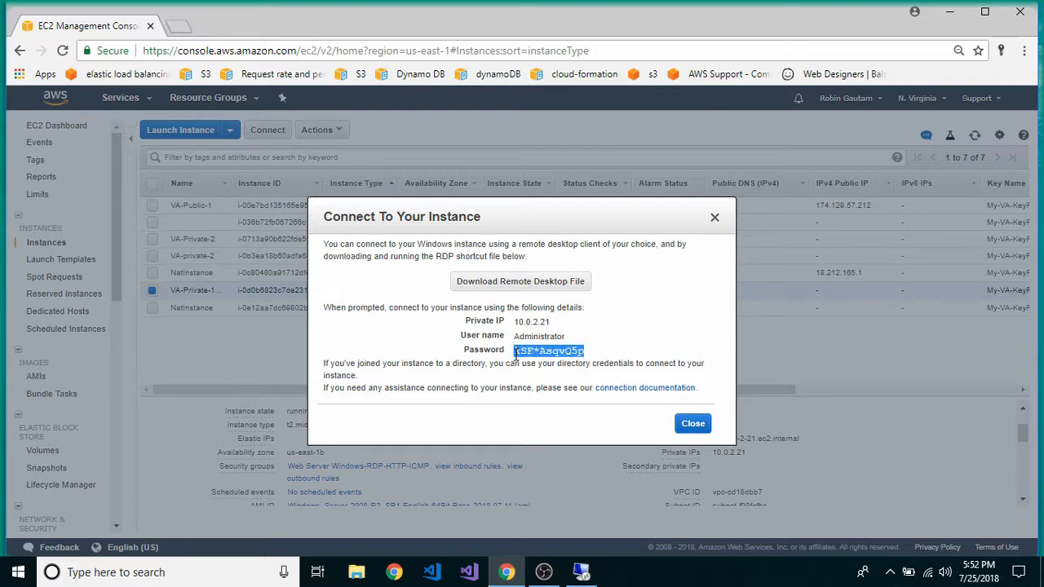
# Switch back to the remote session, paste the decrypted Administrator password into the credentials prompt for 10.0.2.21, and connect.
pyautogui.hotkey('alt', 'Tab')
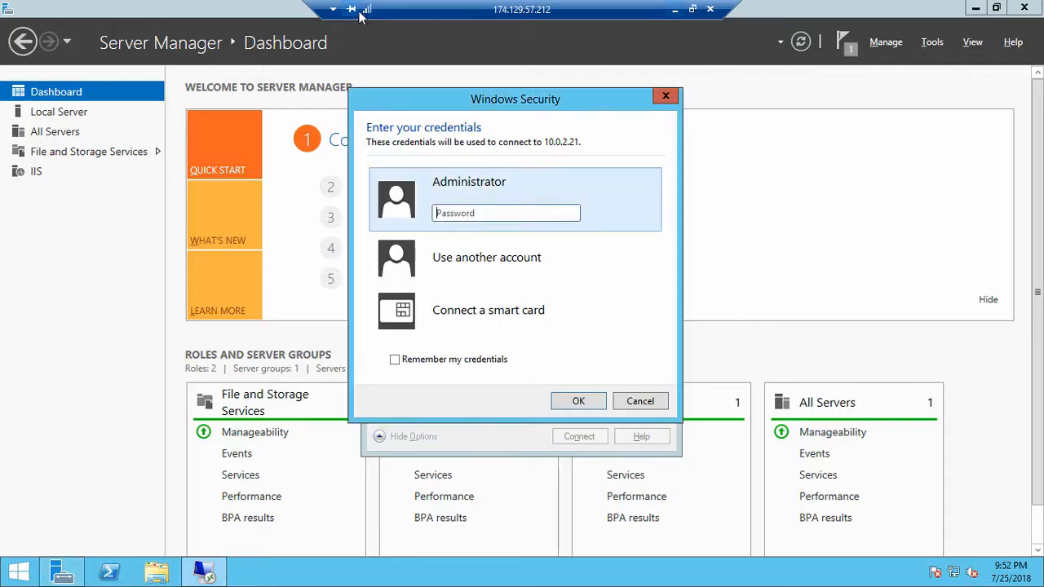
pyautogui.hotkey('ctrl', 'v')
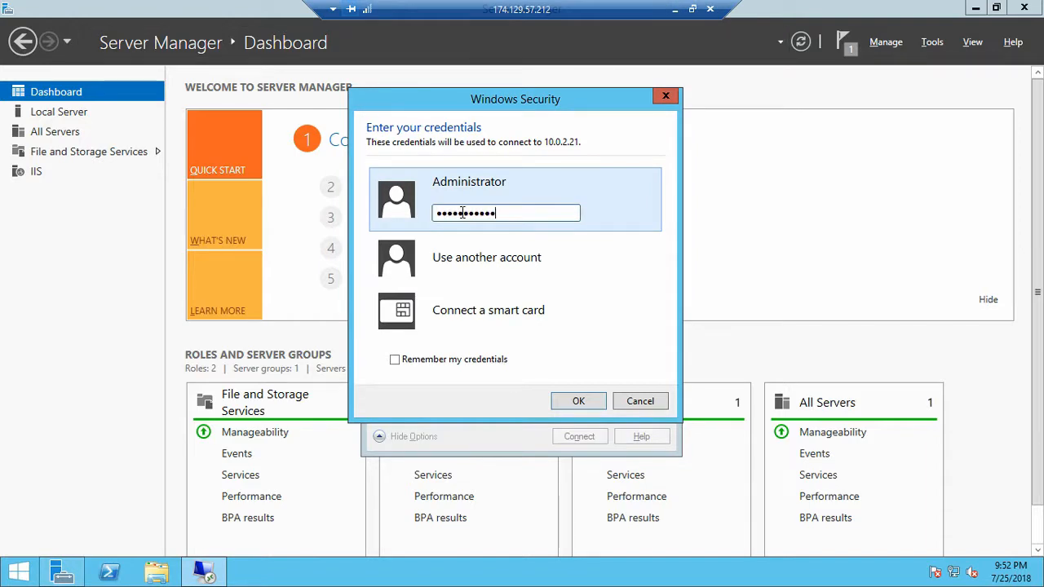
pyautogui.click(576, 402)
pyautogui.click(571, 403)
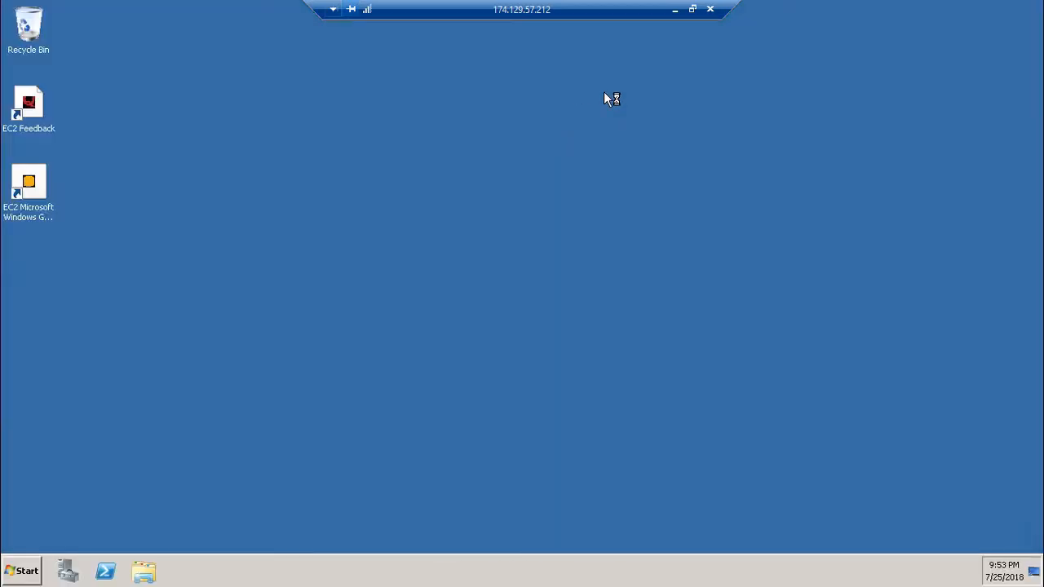
# Test the private server's internet access by pinging google.com from Command Prompt, and close it and return to the EC2 console.
pyautogui.click(27, 574)
pyautogui.click(37, 536)
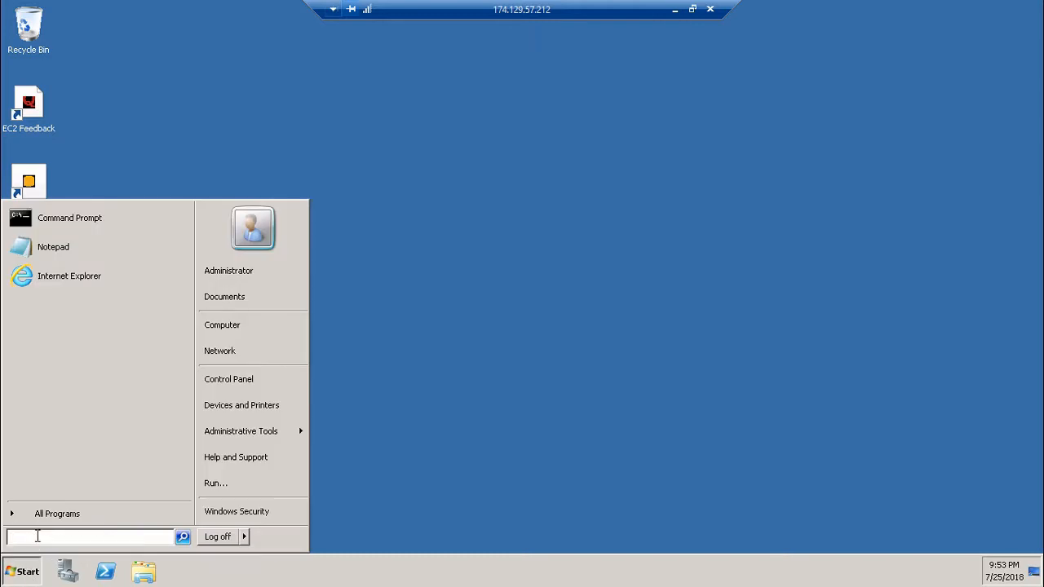
pyautogui.write('cmd')
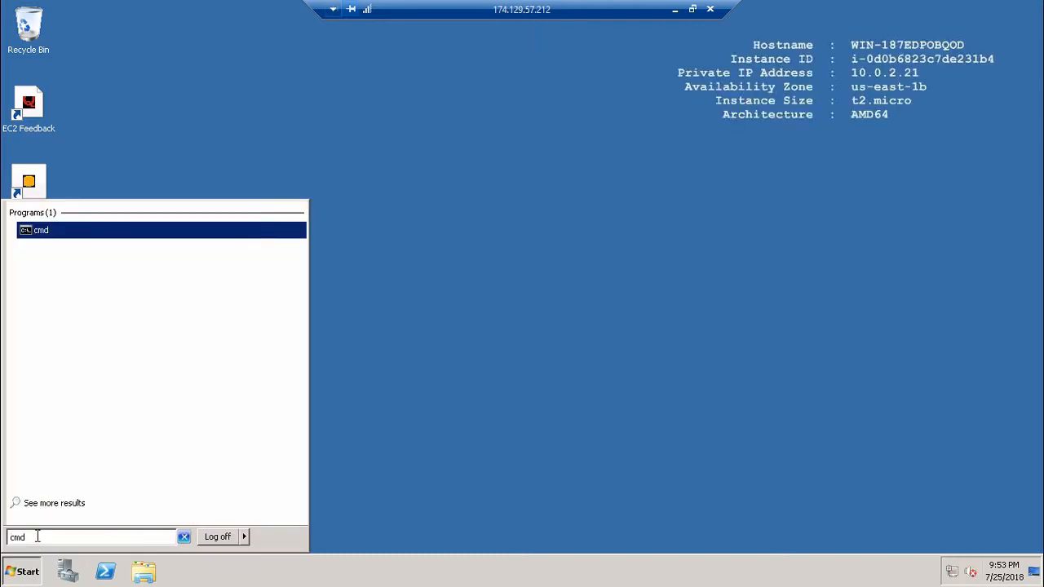
pyautogui.press('Return')
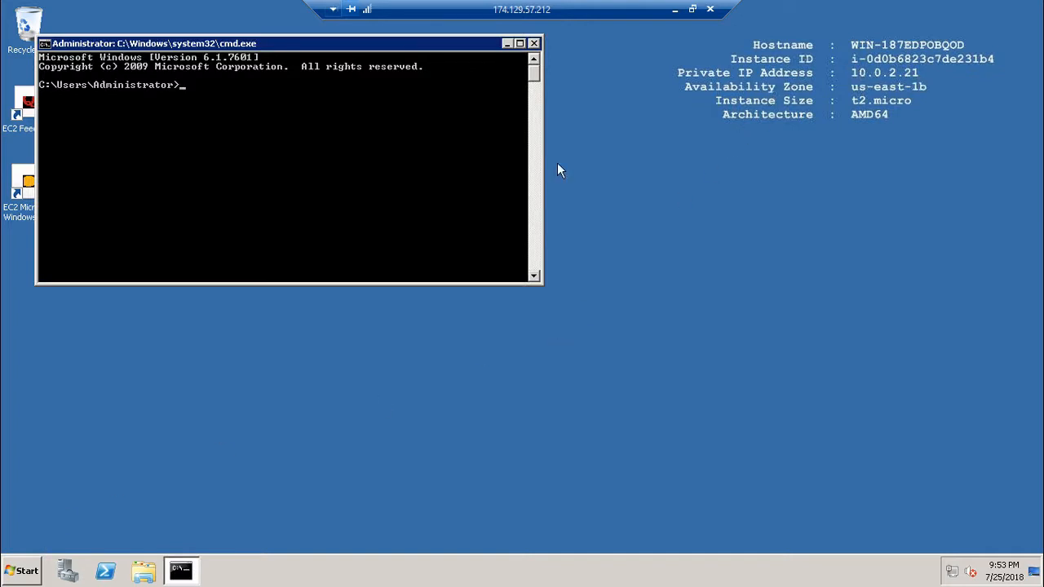
pyautogui.write('ping google.com')
pyautogui.press('Return')
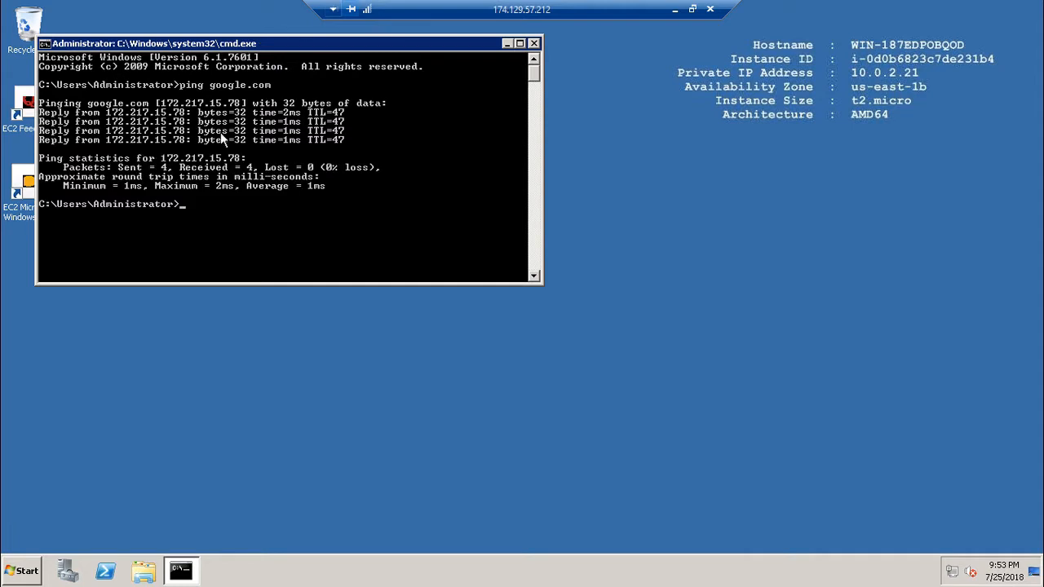
pyautogui.click(535, 44)
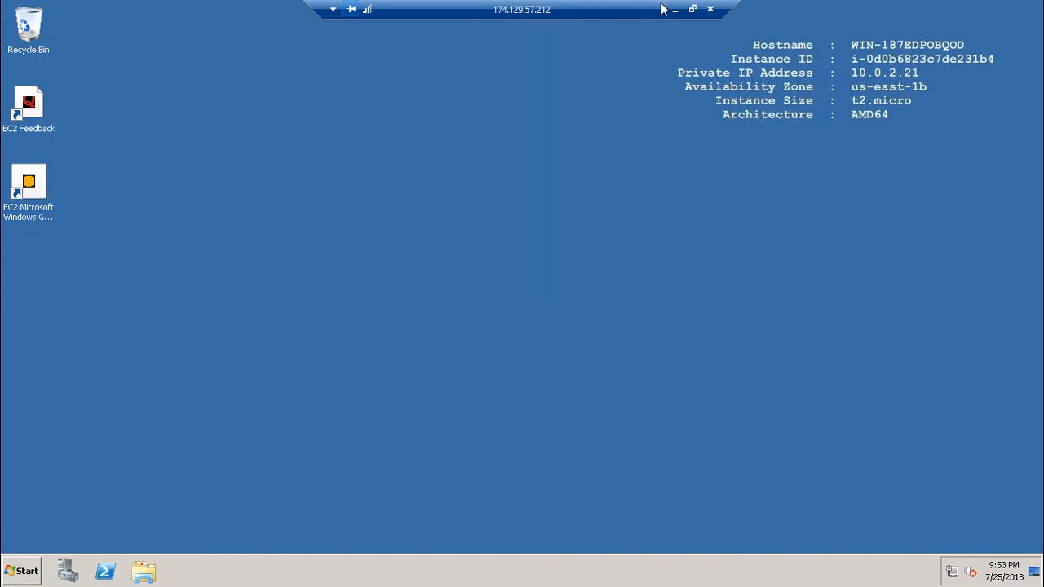
pyautogui.click(674, 9)
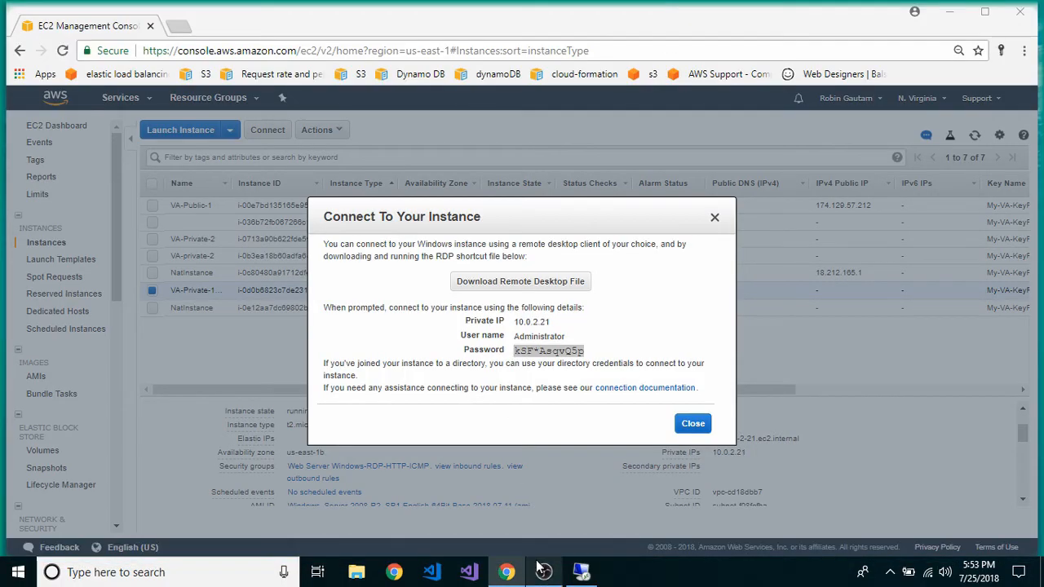